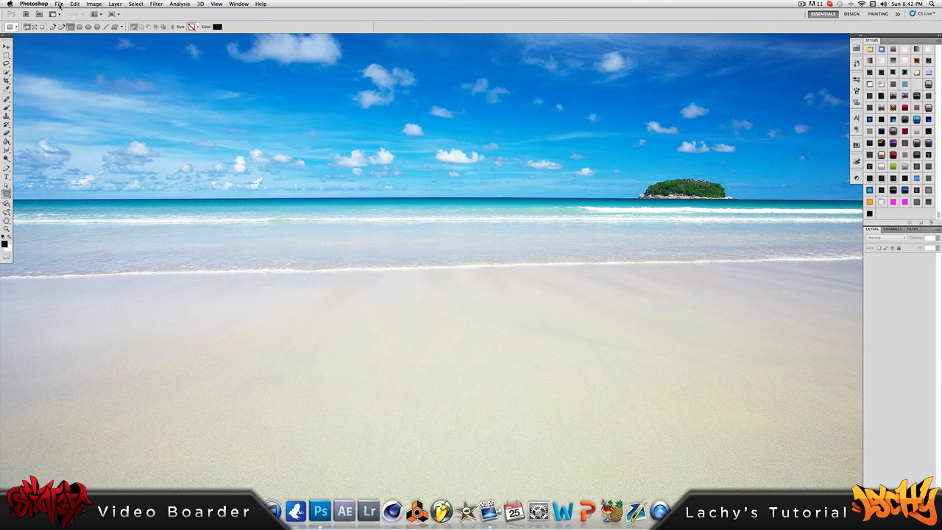
Step: Create a 1280 by 720 pixel document at 72 pixels/inch with a transparent background, and enlarge its window
{"action": "left_click", "coordinate": [58, 4]}
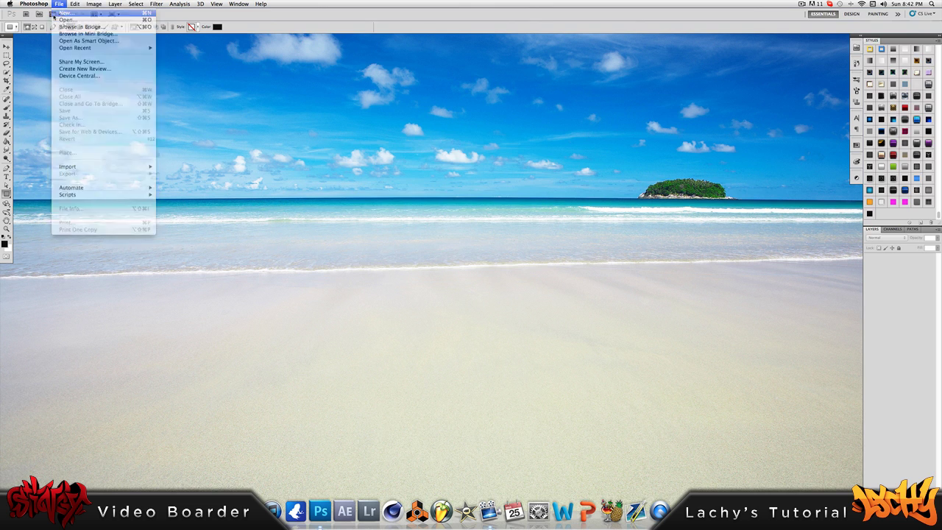
{"action": "left_click", "coordinate": [56, 13]}
{"action": "left_click", "coordinate": [404, 197]}
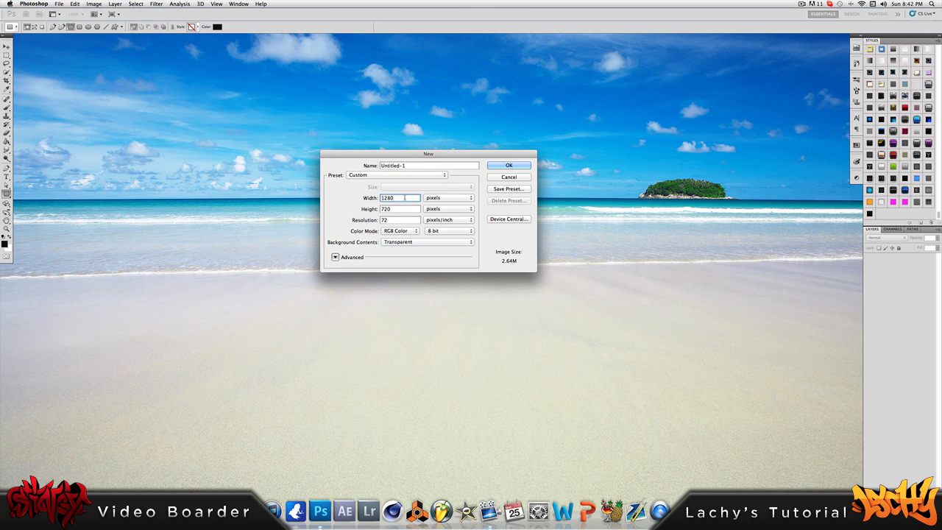
{"action": "left_click_drag", "start_coordinate": [404, 197], "coordinate": [367, 220]}
{"action": "left_click", "coordinate": [404, 245]}
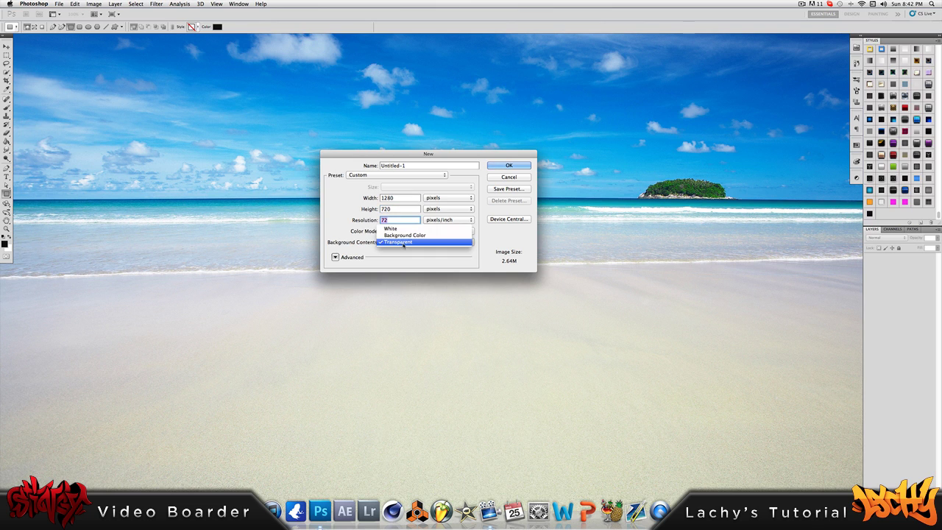
{"action": "left_click", "coordinate": [404, 242]}
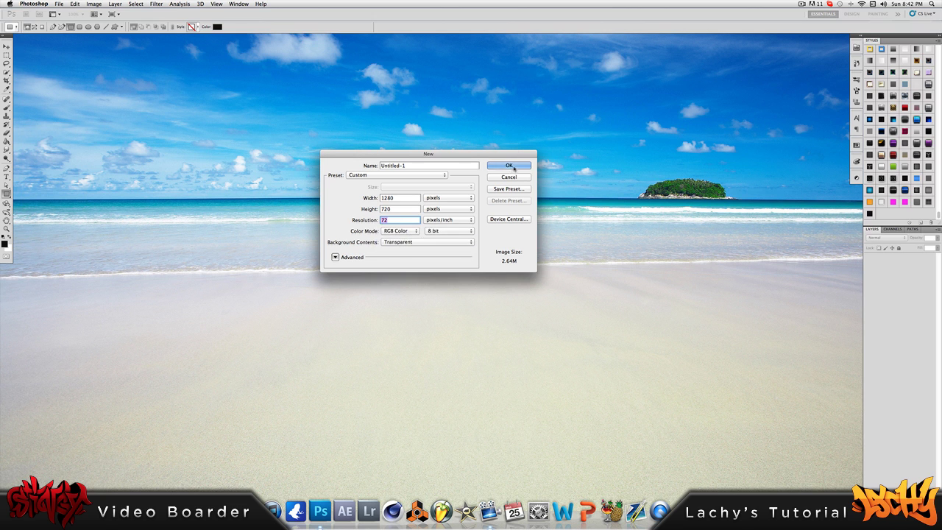
{"action": "left_click", "coordinate": [508, 164]}
{"action": "left_click_drag", "start_coordinate": [496, 319], "coordinate": [820, 435]}
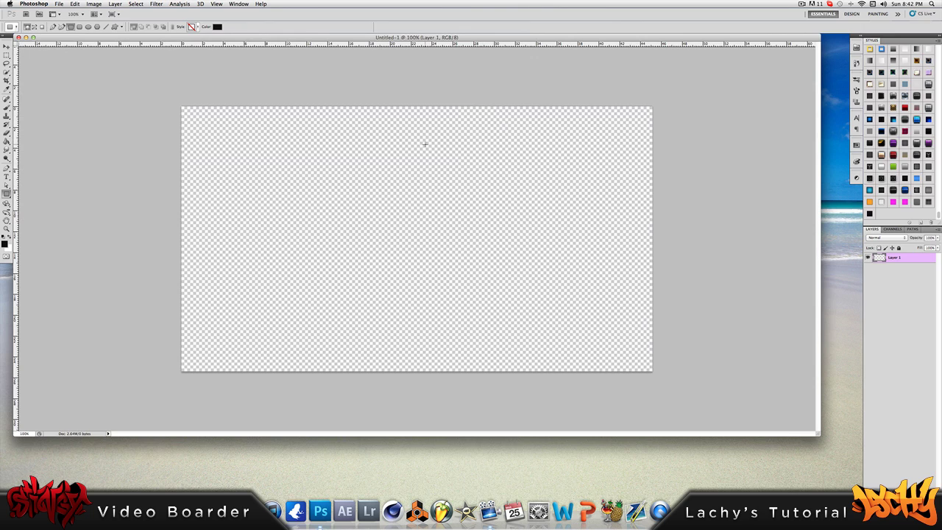
Step: Choose the Rectangle shape tool and set the foreground colour to near-black 0e0e0e
{"action": "left_click", "coordinate": [6, 193]}
{"action": "left_click", "coordinate": [6, 194]}
{"action": "left_click", "coordinate": [5, 244]}
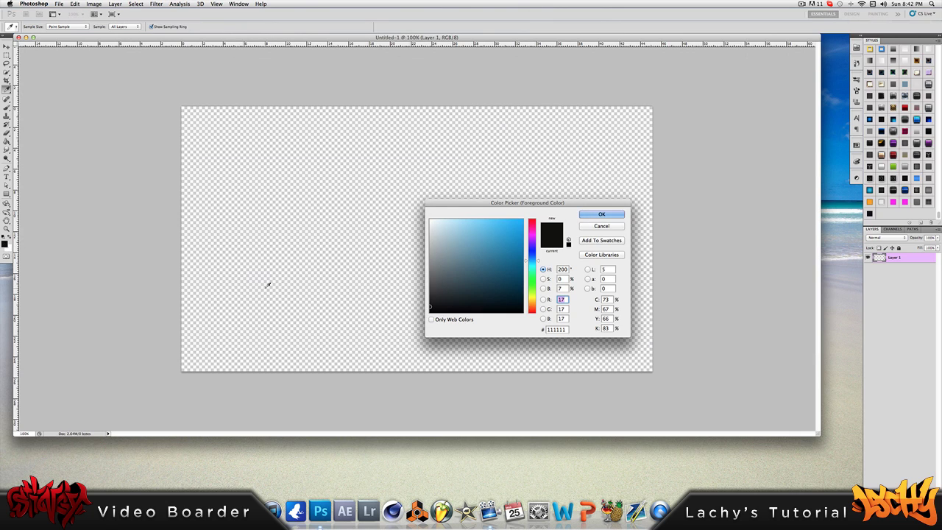
{"action": "mouse_move", "coordinate": [431, 315]}
{"action": "left_mouse_down"}
{"action": "mouse_move", "coordinate": [418, 308]}
{"action": "mouse_move", "coordinate": [431, 308]}
{"action": "left_mouse_up"}
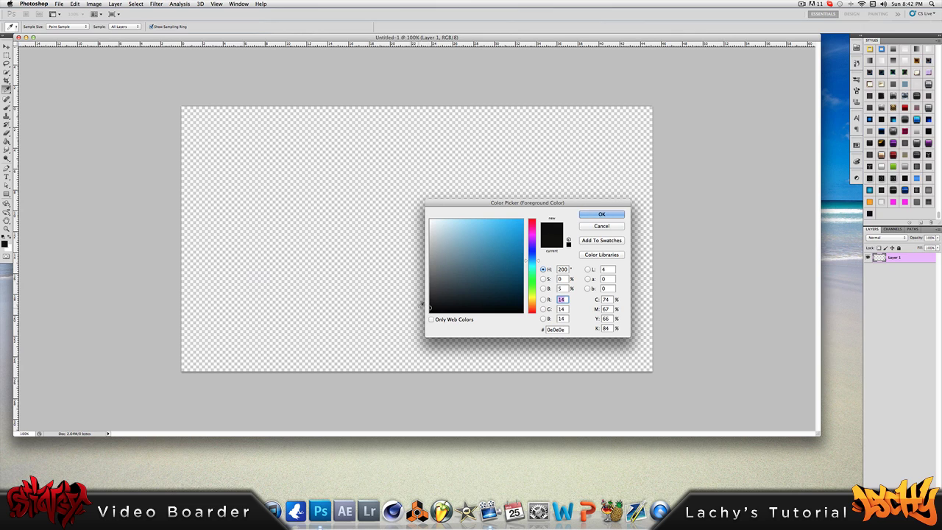
{"action": "left_click", "coordinate": [602, 214]}
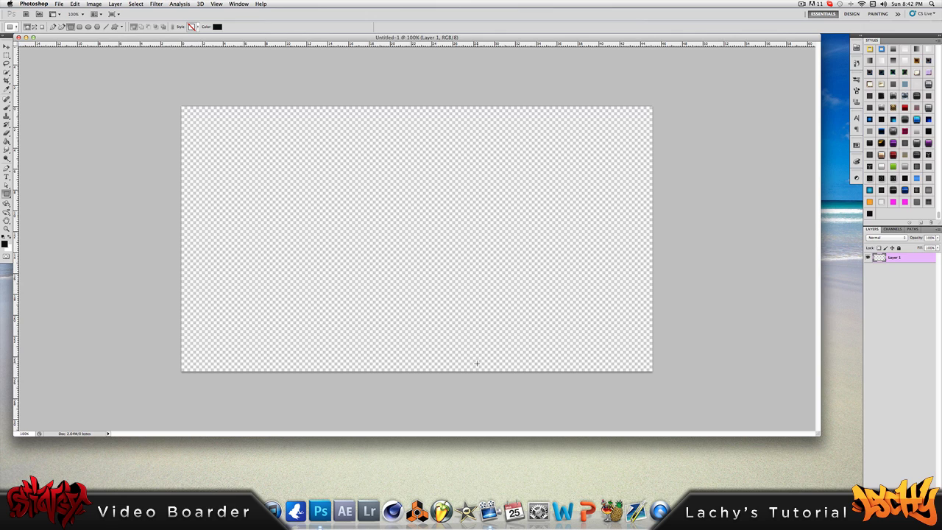
Step: Draw a rectangle across the full width of the canvas's lower edge, overlapping its borders, and rasterize the shape layer
{"action": "left_click_drag", "start_coordinate": [685, 391], "coordinate": [139, 355]}
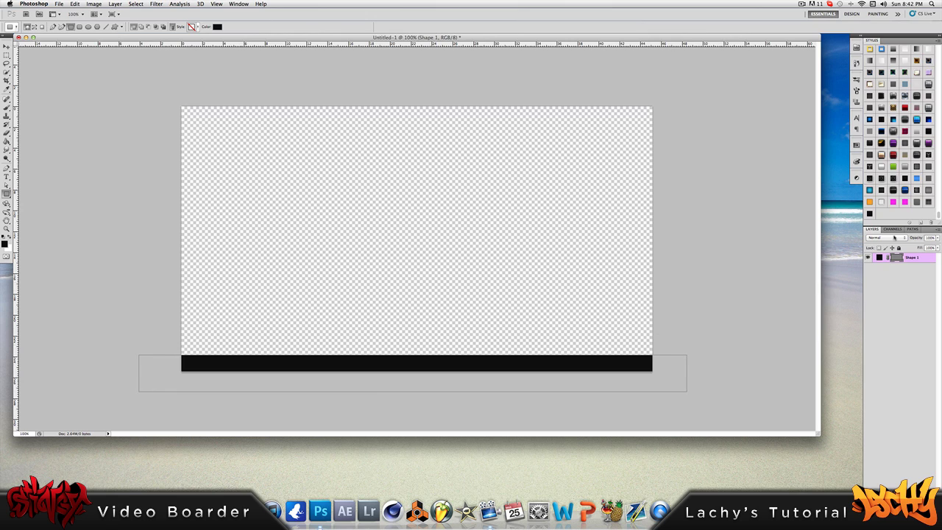
{"action": "right_click", "coordinate": [924, 259]}
{"action": "left_click", "coordinate": [897, 316]}
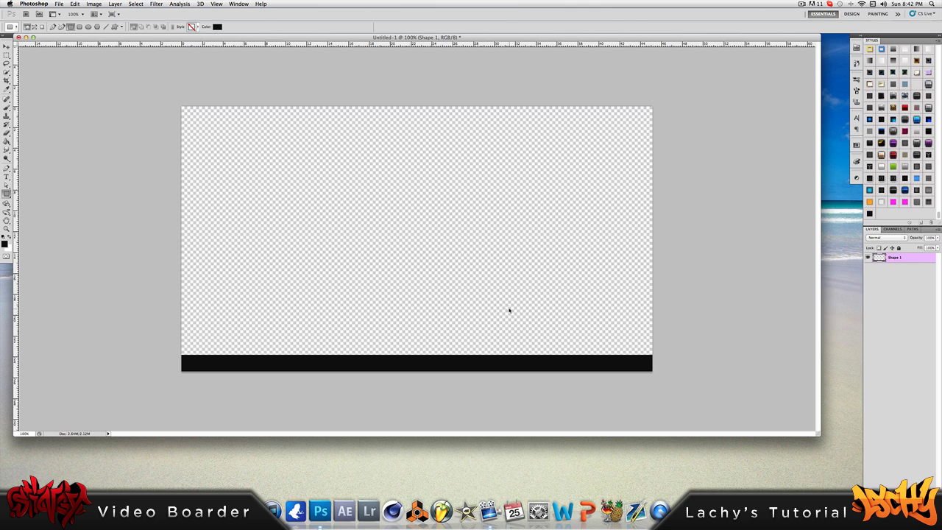
Step: Free-transform the dark bar and adjust its height on the canvas to a Y position of 719 px
{"action": "key", "text": "super+t"}
{"action": "key", "text": "Up"}
{"action": "key", "text": "Up"}
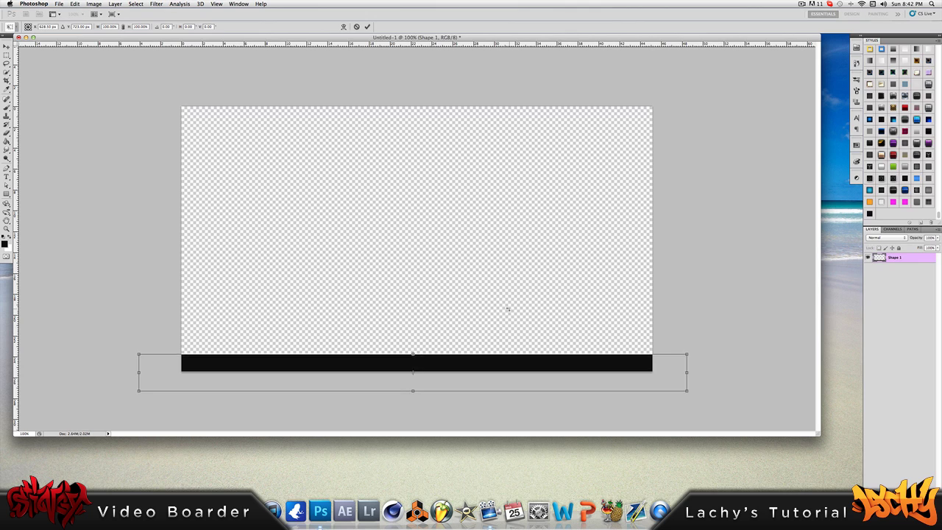
{"action": "key", "text": "Up"}
{"action": "key", "text": "Up"}
{"action": "key", "text": "Up"}
{"action": "key", "text": "Up"}
{"action": "key", "text": "Up"}
{"action": "key", "text": "Up"}
{"action": "key", "text": "Up"}
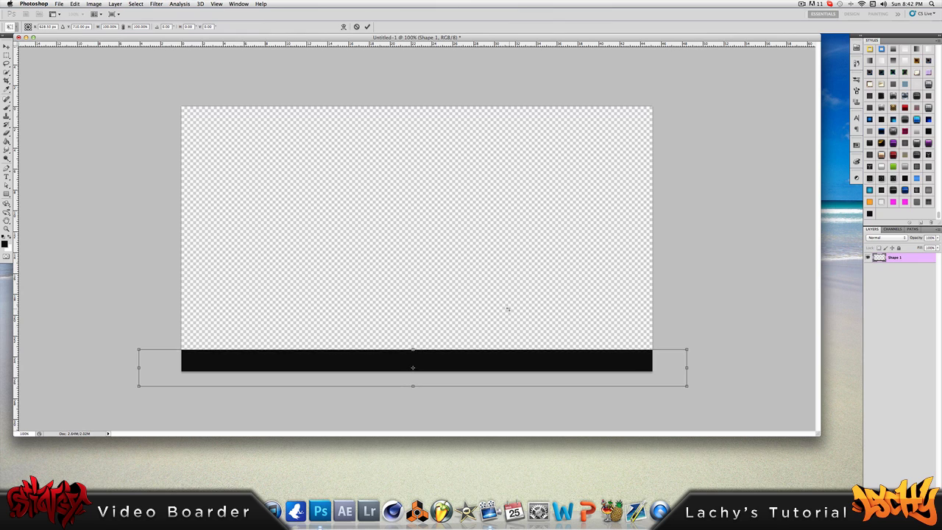
{"action": "key", "text": "Up"}
{"action": "key", "text": "Up"}
{"action": "key", "text": "Up"}
{"action": "key", "text": "Up"}
{"action": "key", "text": "Up"}
{"action": "key", "text": "Up"}
{"action": "key", "text": "Up"}
{"action": "key", "text": "Up"}
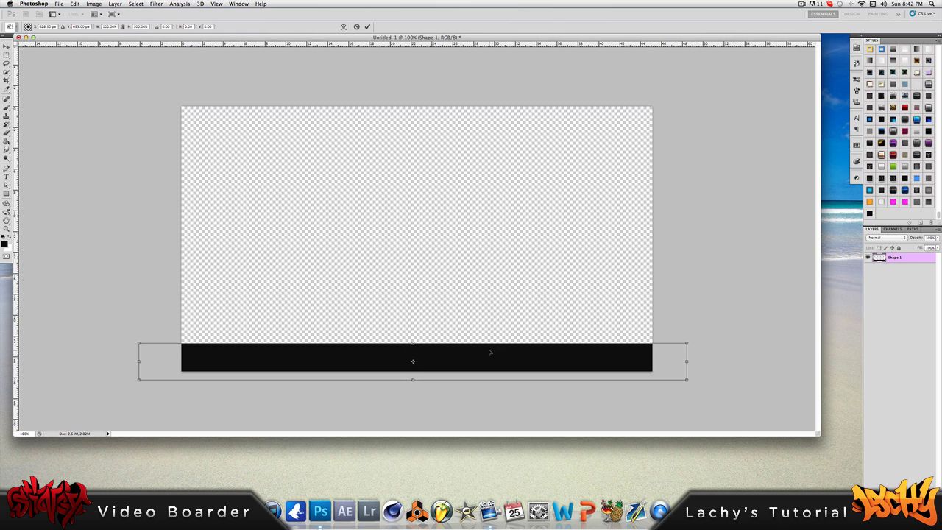
{"action": "left_click_drag", "start_coordinate": [489, 353], "coordinate": [490, 362]}
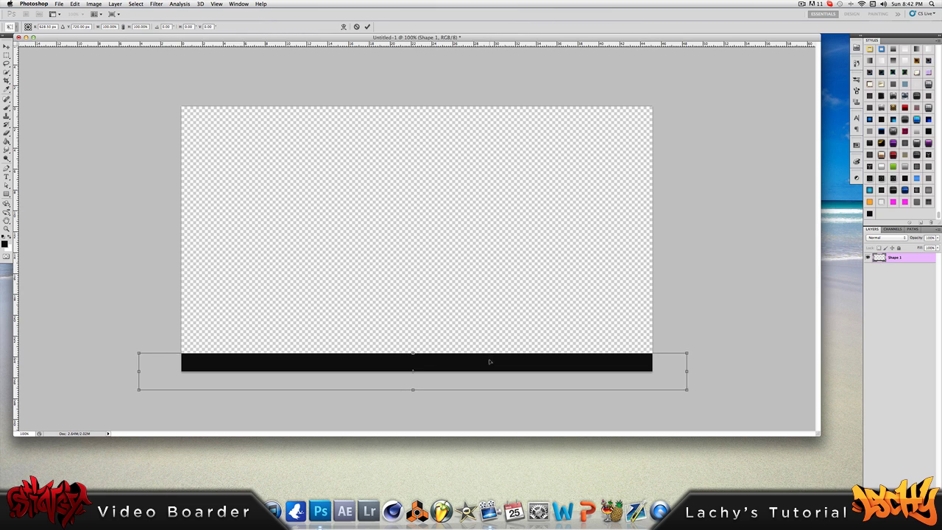
{"action": "key", "text": "Up"}
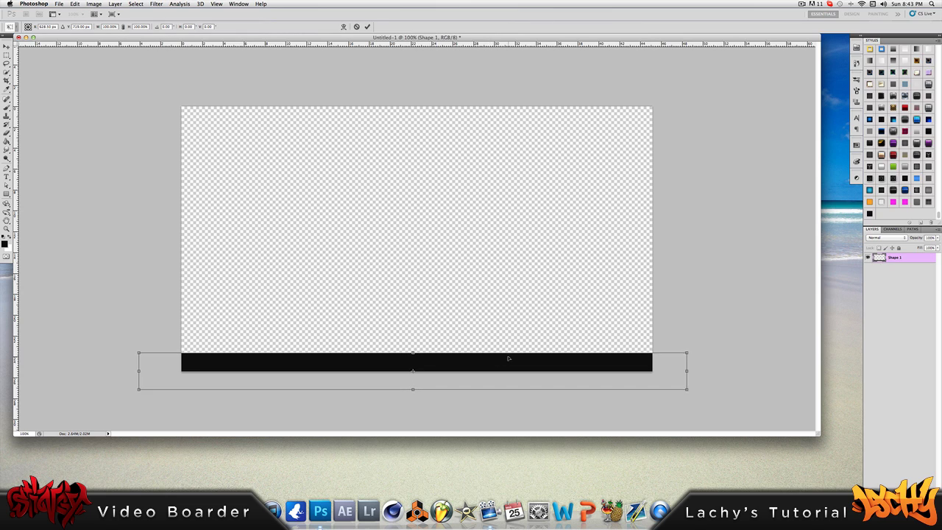
{"action": "key", "text": "Return"}
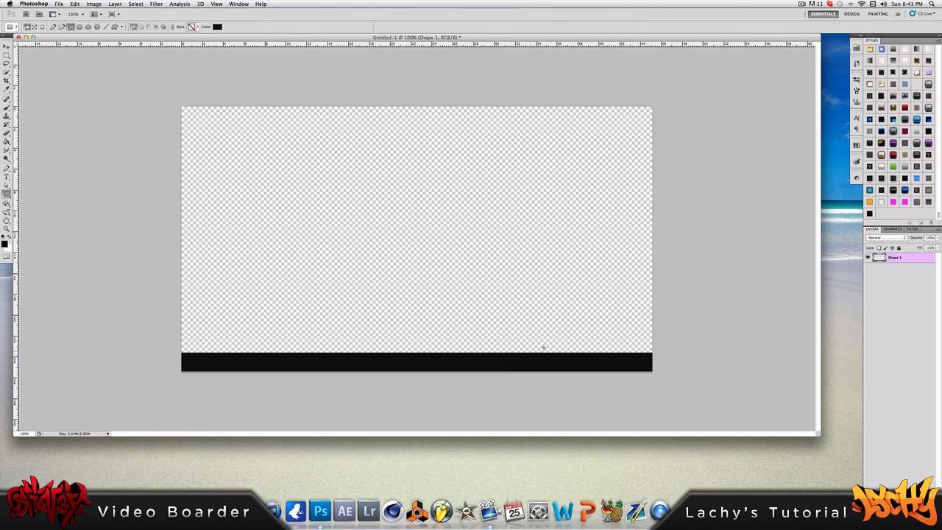
Step: Add a black-to-white linear gradient overlay to the bar's layer, strongly lowering its opacity and slightly reducing its scale
{"action": "double_click", "coordinate": [933, 259]}
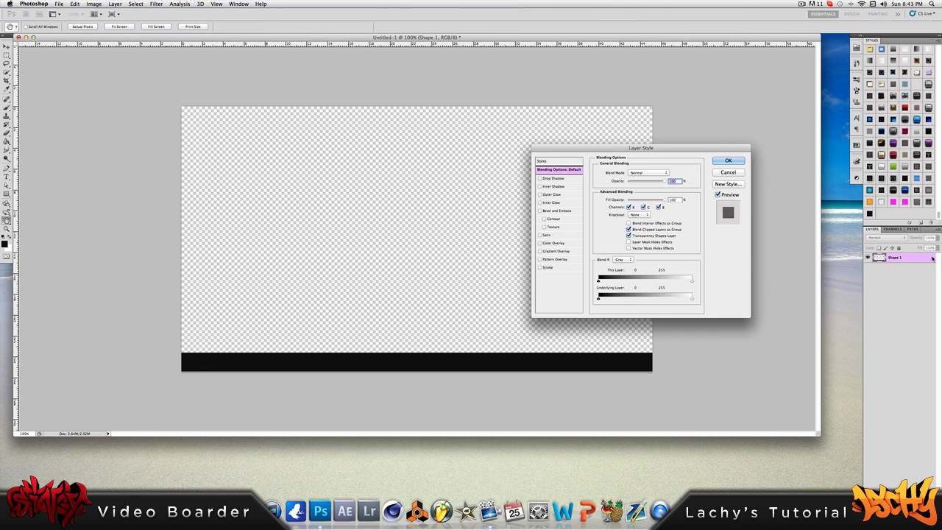
{"action": "left_click", "coordinate": [540, 251]}
{"action": "left_click", "coordinate": [558, 252]}
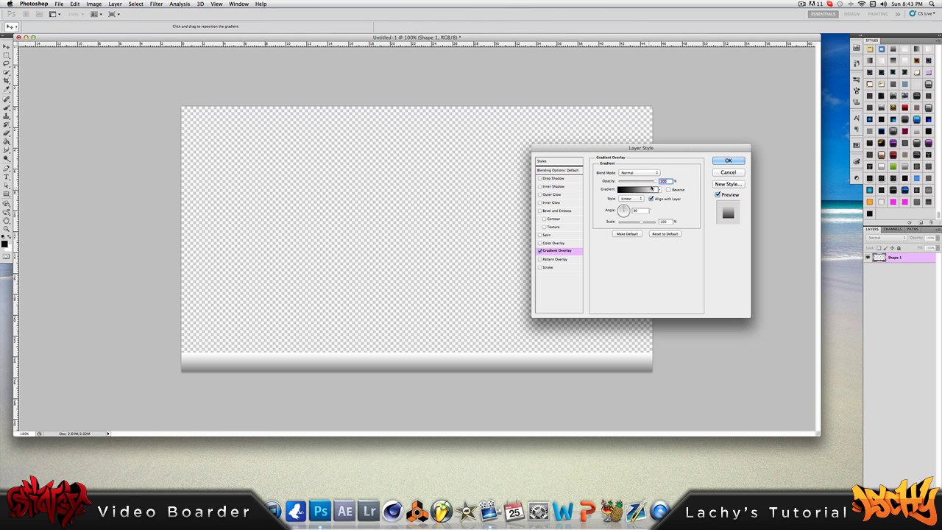
{"action": "left_click_drag", "start_coordinate": [658, 182], "coordinate": [624, 181]}
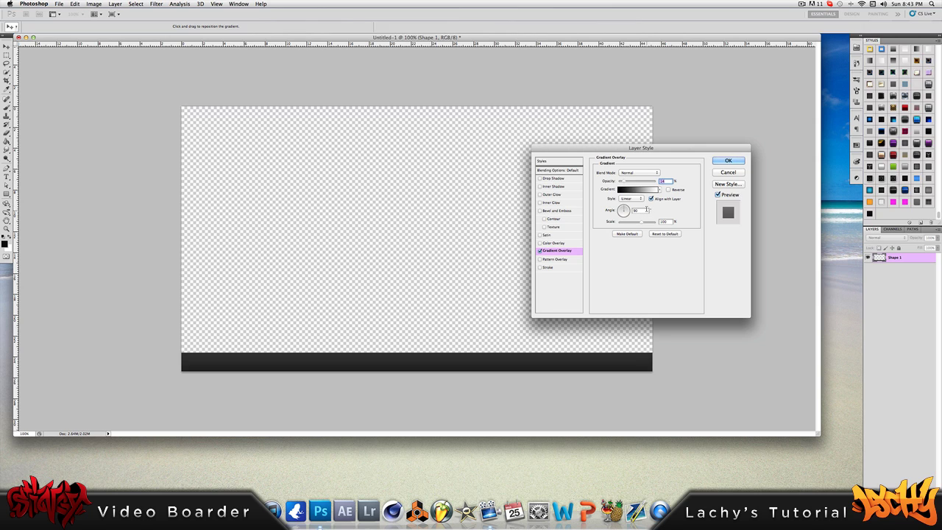
{"action": "double_click", "coordinate": [646, 209]}
{"action": "key", "text": "Tab"}
{"action": "left_click_drag", "start_coordinate": [640, 223], "coordinate": [631, 223]}
Step: Add a drop shadow to the bar with global light off, 10 px distance, and increased spread and size
{"action": "left_click", "coordinate": [541, 179]}
{"action": "left_click", "coordinate": [557, 179]}
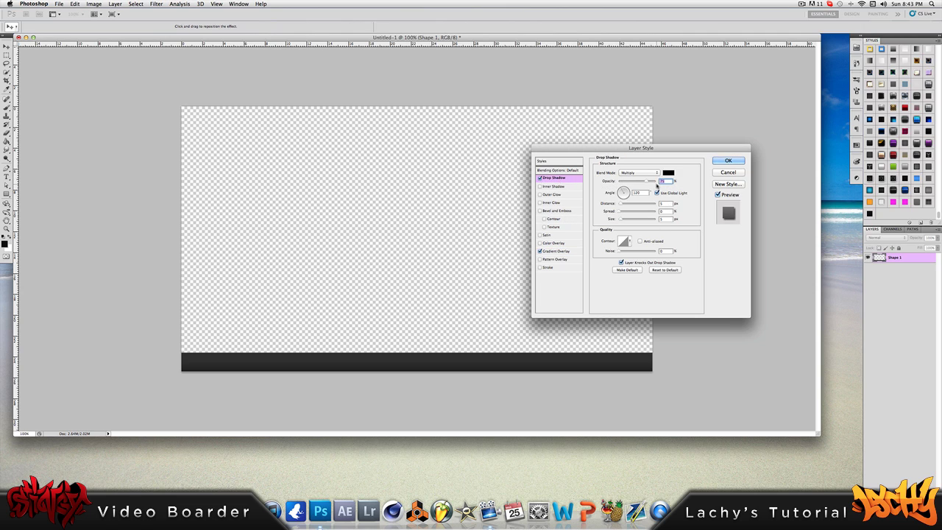
{"action": "key", "text": "Tab"}
{"action": "left_click_drag", "start_coordinate": [624, 192], "coordinate": [623, 196]}
{"action": "left_click", "coordinate": [658, 192]}
{"action": "left_click", "coordinate": [622, 205]}
{"action": "left_click_drag", "start_coordinate": [622, 205], "coordinate": [622, 212]}
{"action": "left_click", "coordinate": [623, 219]}
{"action": "left_click", "coordinate": [620, 213]}
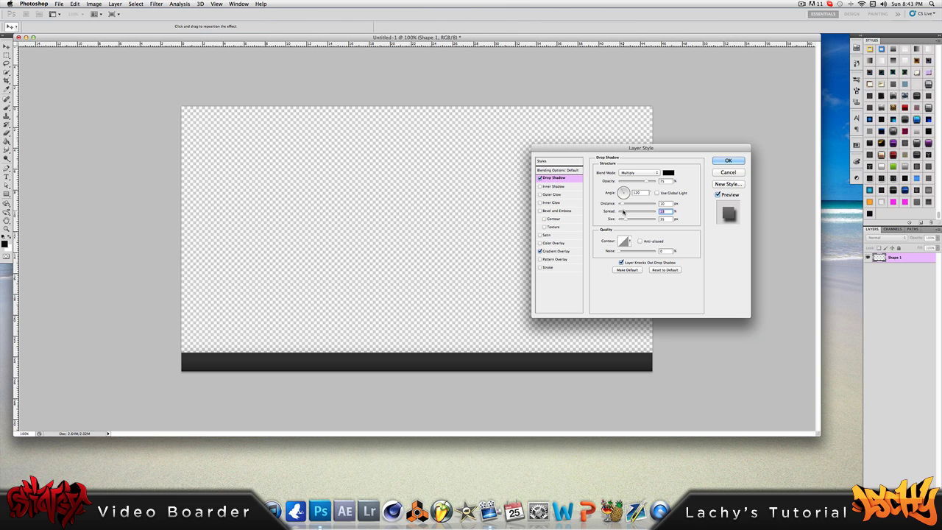
Step: Set the drop shadow's angle to -90° without using global light
{"action": "left_click", "coordinate": [657, 193]}
{"action": "left_click", "coordinate": [656, 193]}
{"action": "double_click", "coordinate": [638, 192]}
{"action": "type", "text": "90"}
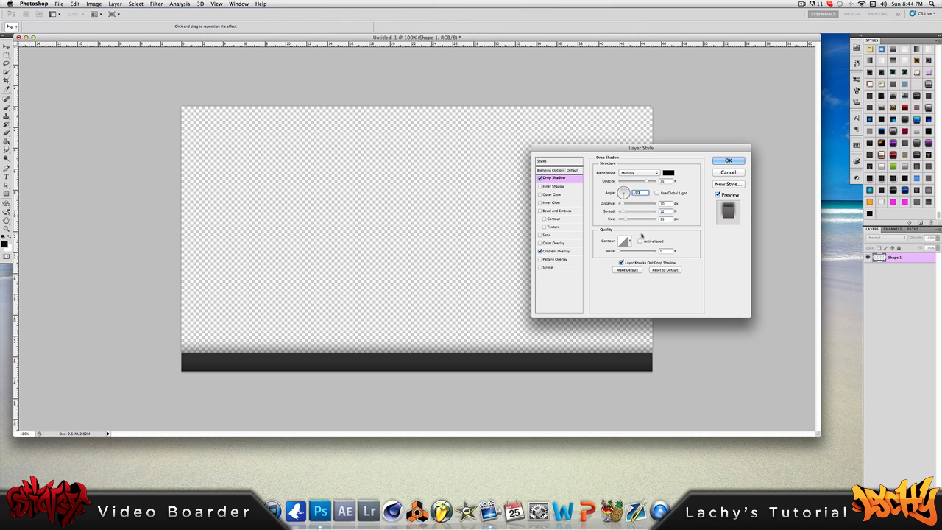
Step: Tighten the drop shadow by reducing its distance and size and setting the spread to 2%
{"action": "left_click_drag", "start_coordinate": [627, 219], "coordinate": [621, 206]}
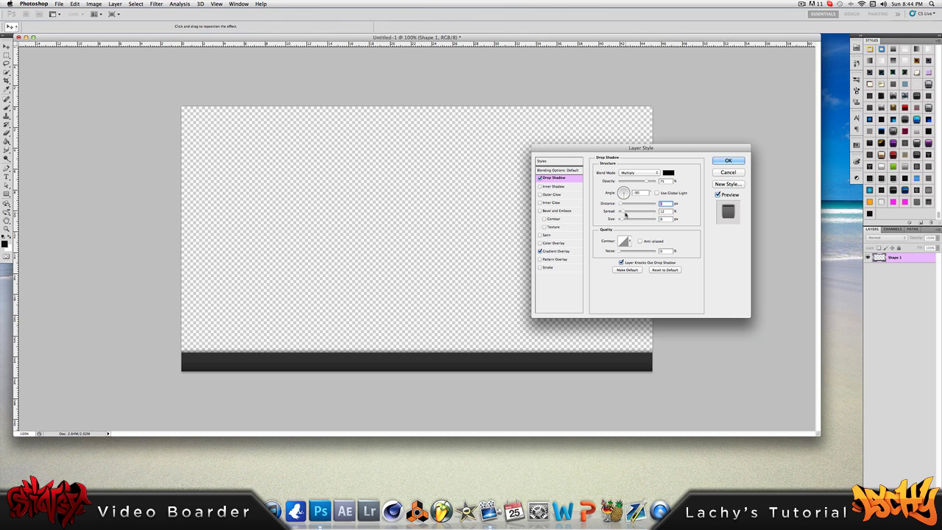
{"action": "left_click_drag", "start_coordinate": [624, 213], "coordinate": [621, 222]}
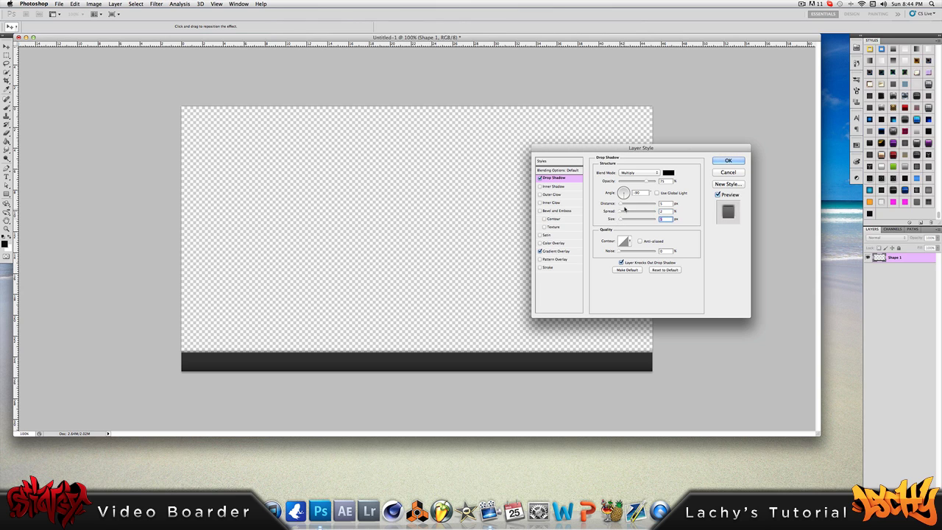
{"action": "left_click", "coordinate": [654, 207]}
{"action": "key", "text": "Up"}
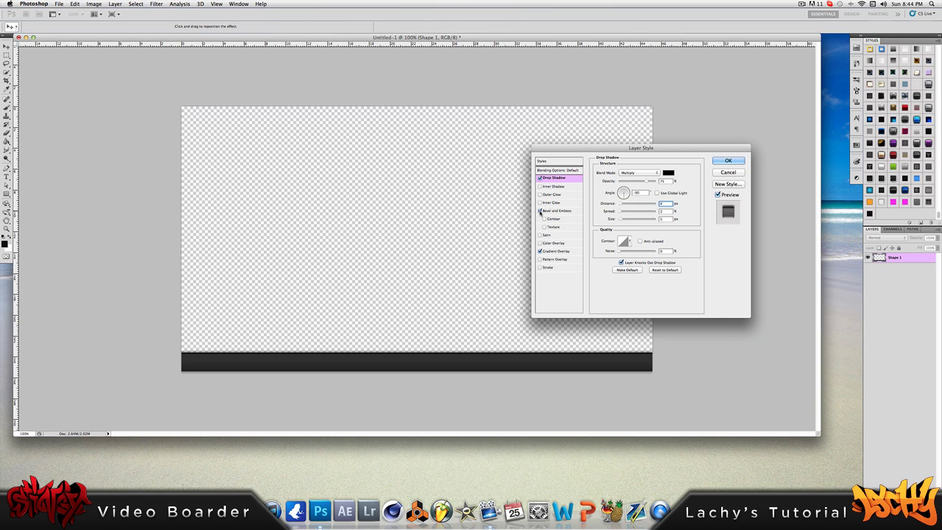
Step: Enable Bevel and Emboss on the bar with global light off and a shading angle of 90°
{"action": "left_click", "coordinate": [541, 212]}
{"action": "left_click", "coordinate": [557, 214]}
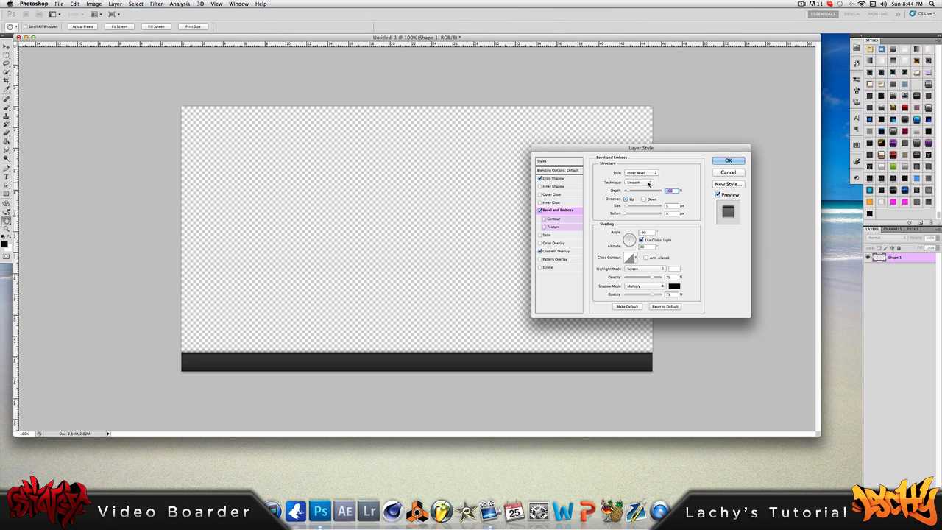
{"action": "left_click", "coordinate": [641, 241]}
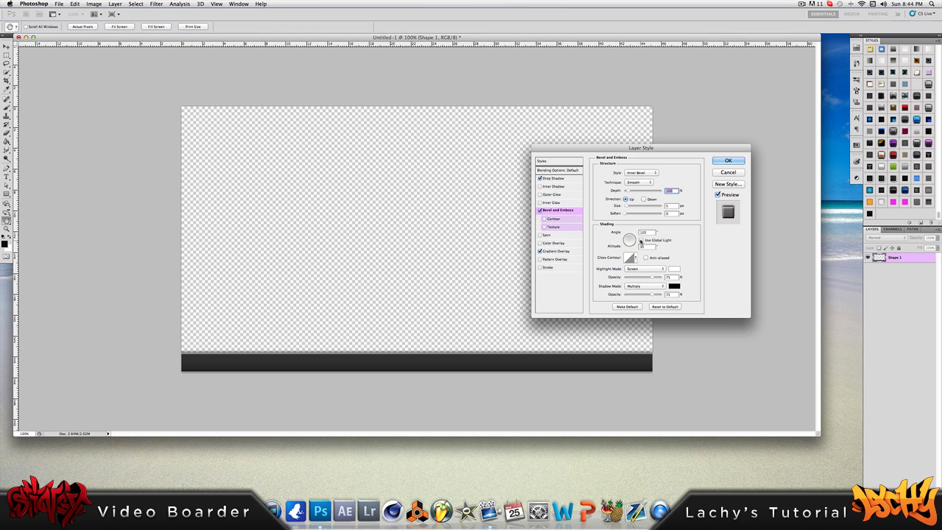
{"action": "left_click", "coordinate": [640, 240]}
{"action": "left_click_drag", "start_coordinate": [627, 236], "coordinate": [631, 237]}
{"action": "type", "text": "90"}
Step: Set the bevel's depth to 41%, keeping its size at 5 px
{"action": "mouse_move", "coordinate": [627, 191]}
{"action": "left_mouse_down"}
{"action": "mouse_move", "coordinate": [686, 193]}
{"action": "mouse_move", "coordinate": [628, 191]}
{"action": "left_mouse_up"}
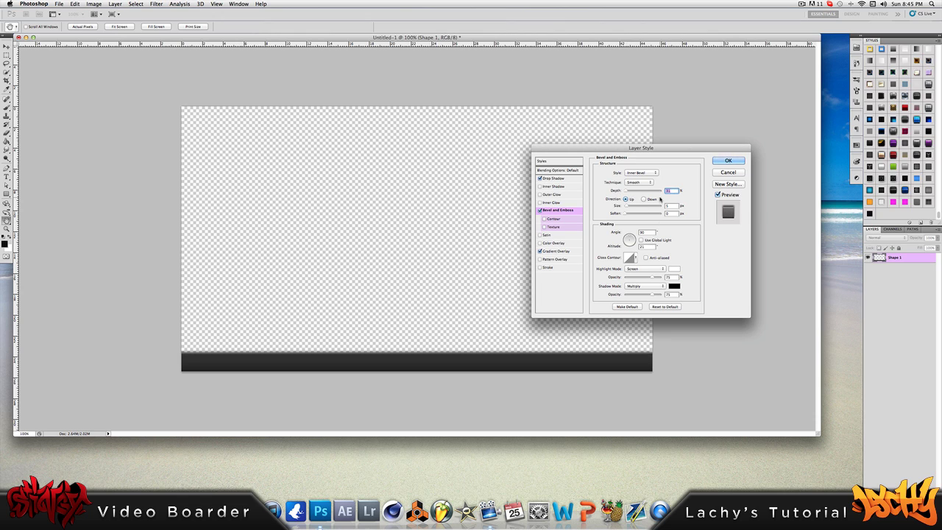
{"action": "type", "text": "41"}
{"action": "left_click_drag", "start_coordinate": [625, 206], "coordinate": [626, 207]}
Step: Compare the bevel's gloss contour presets on the bar and choose the descending rolling-slope contour
{"action": "left_click", "coordinate": [636, 259]}
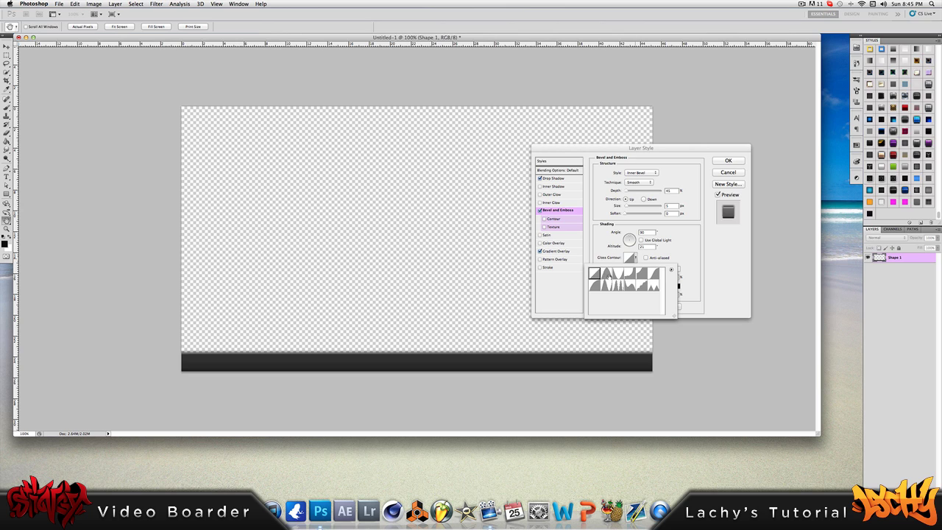
{"action": "left_click", "coordinate": [606, 273]}
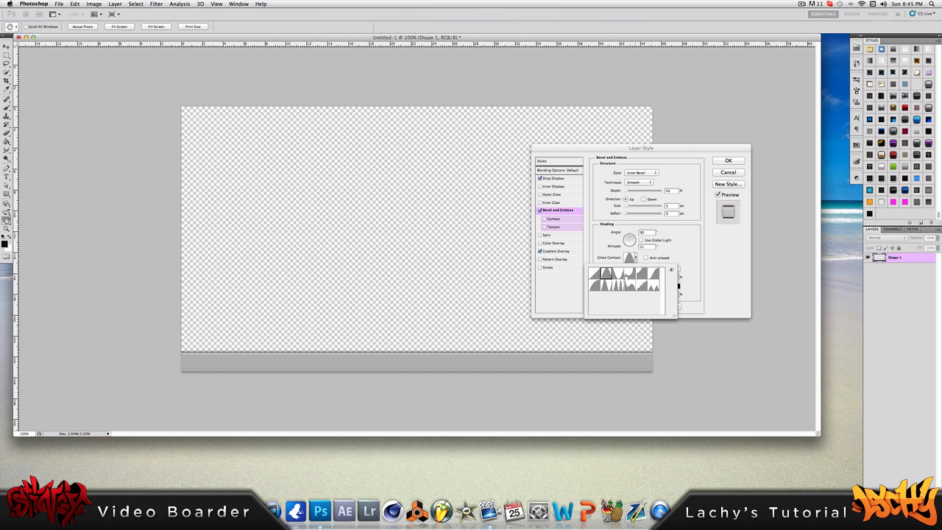
{"action": "left_click", "coordinate": [630, 273]}
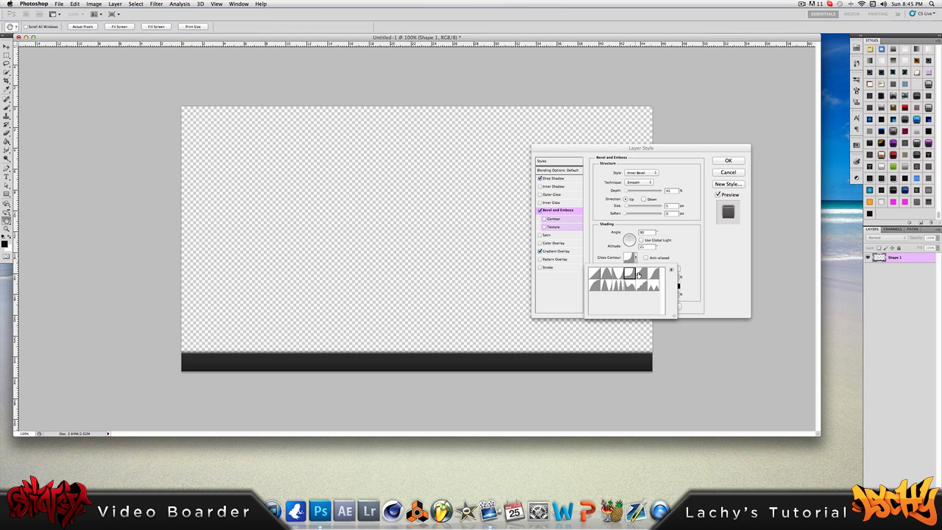
{"action": "left_click", "coordinate": [641, 275]}
{"action": "left_click", "coordinate": [654, 275]}
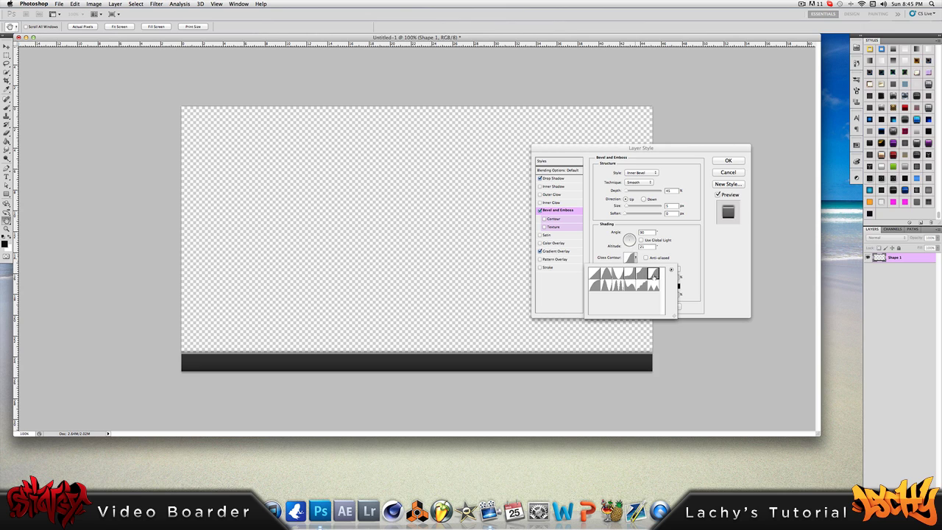
{"action": "left_click", "coordinate": [653, 286]}
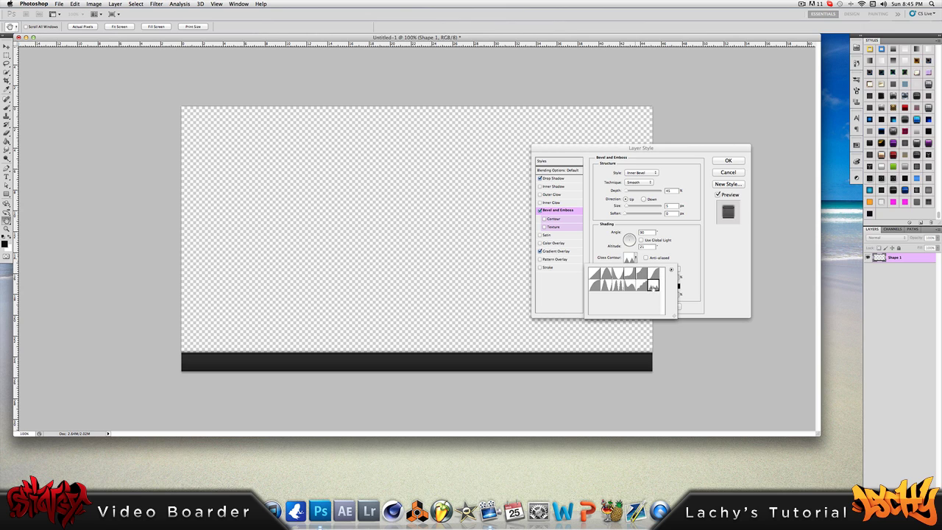
{"action": "left_click", "coordinate": [641, 287]}
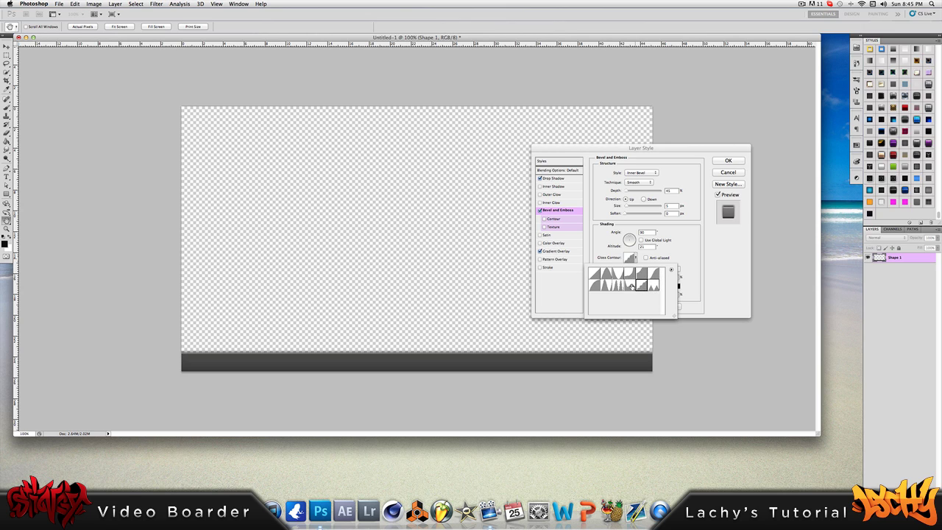
{"action": "left_click", "coordinate": [630, 286]}
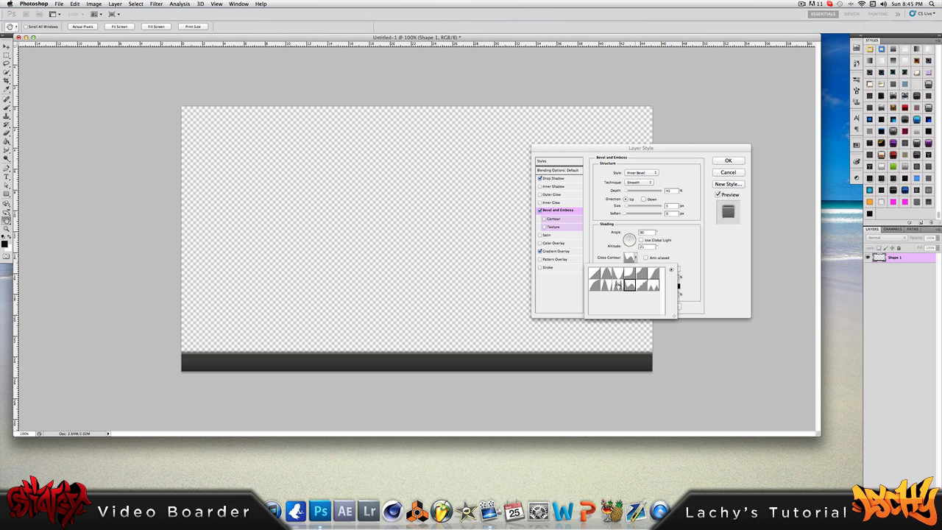
{"action": "left_click", "coordinate": [618, 286]}
{"action": "left_click", "coordinate": [606, 287]}
{"action": "left_click", "coordinate": [595, 286]}
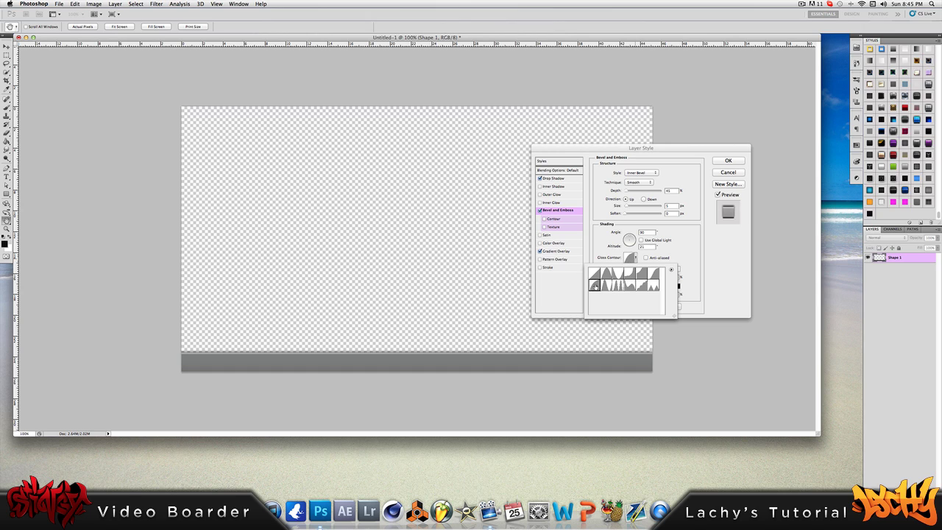
{"action": "left_click", "coordinate": [630, 286]}
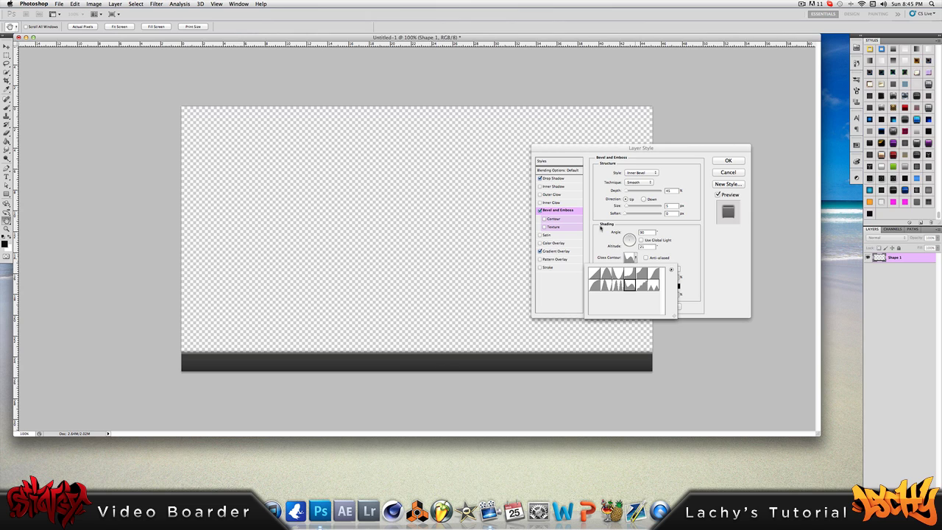
Step: Review the drop shadow settings, apply the bar's layer style and collapse its effects list
{"action": "left_click", "coordinate": [558, 180]}
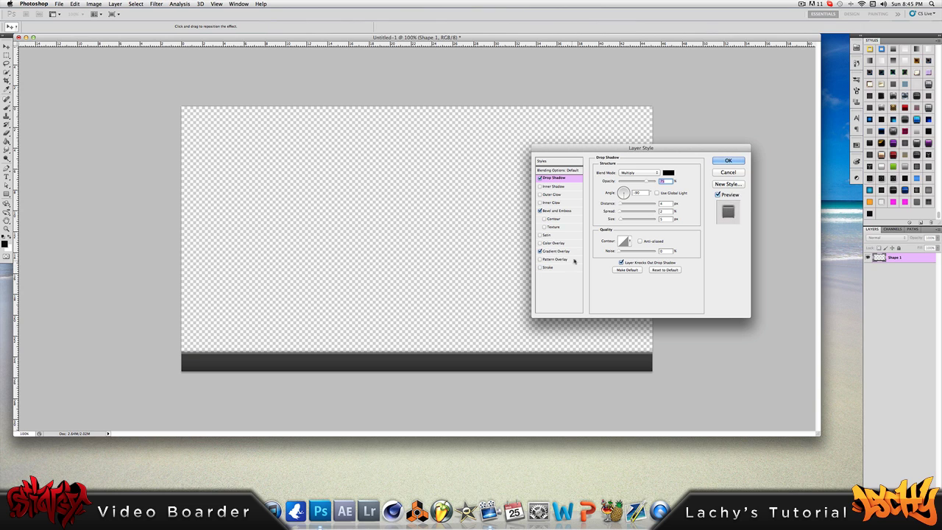
{"action": "left_click", "coordinate": [726, 160]}
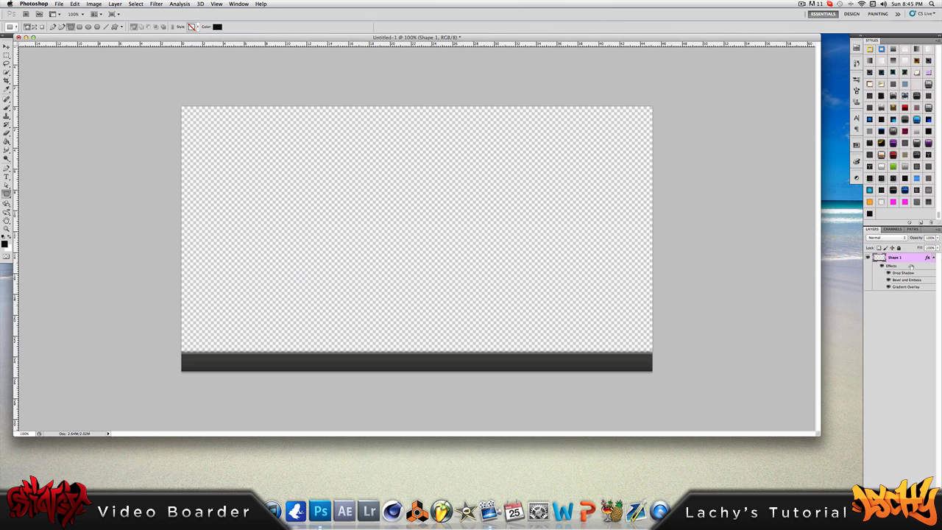
{"action": "left_click", "coordinate": [933, 258]}
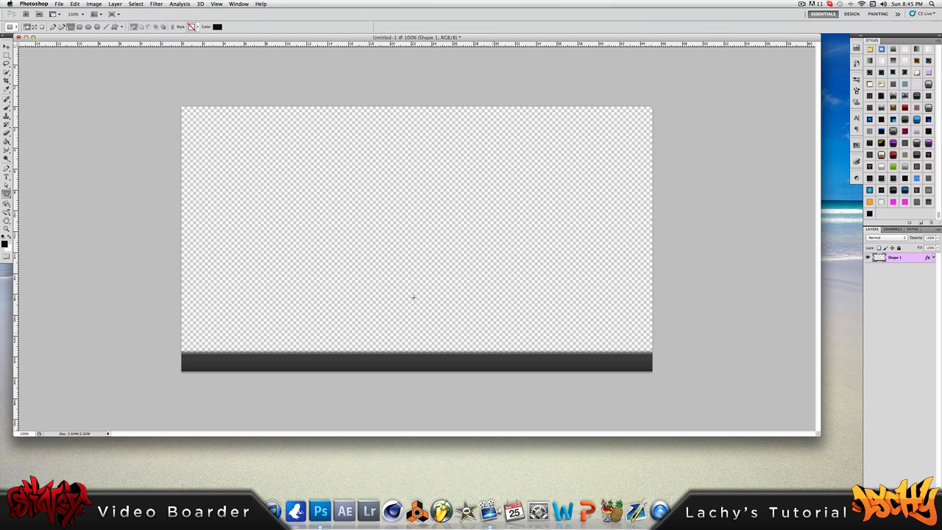
Step: Cut the bar off diagonally at about a third of its length, deleting the rest with a Pen path selection at 0 px feather
{"action": "left_click", "coordinate": [7, 168]}
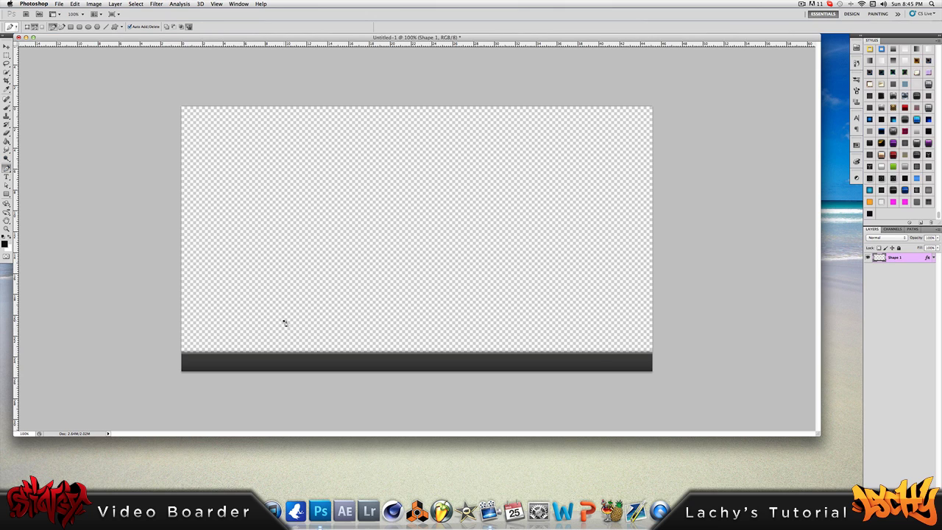
{"action": "left_click", "coordinate": [362, 398]}
{"action": "left_click", "coordinate": [712, 397]}
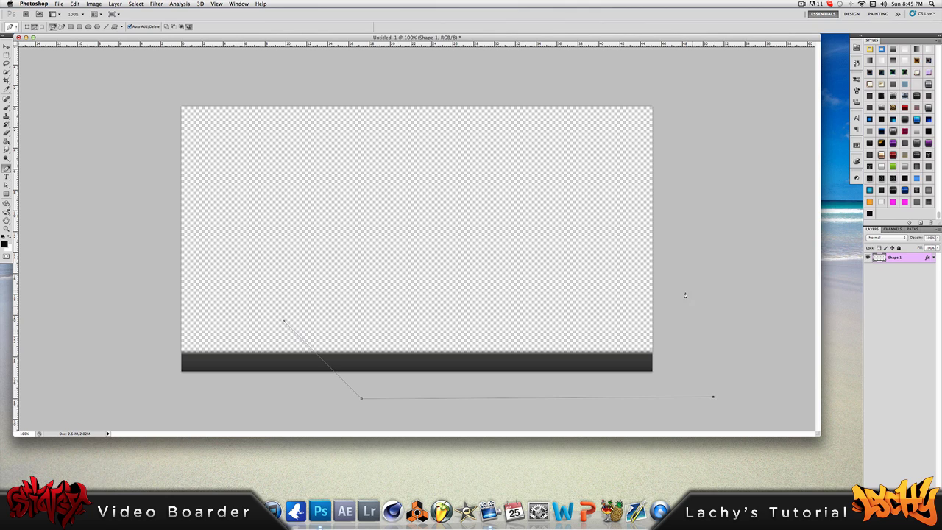
{"action": "left_click", "coordinate": [284, 324]}
{"action": "right_click", "coordinate": [403, 322]}
{"action": "left_click", "coordinate": [422, 354]}
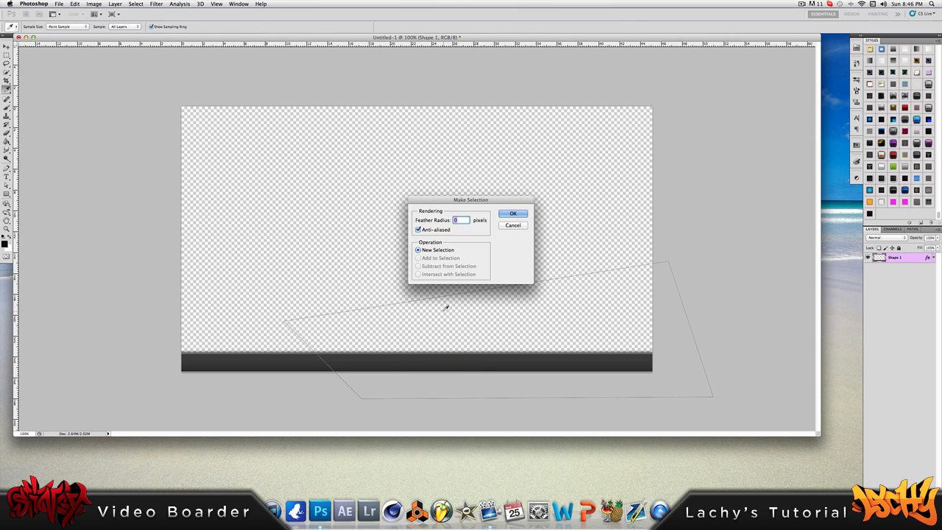
{"action": "left_click", "coordinate": [515, 214]}
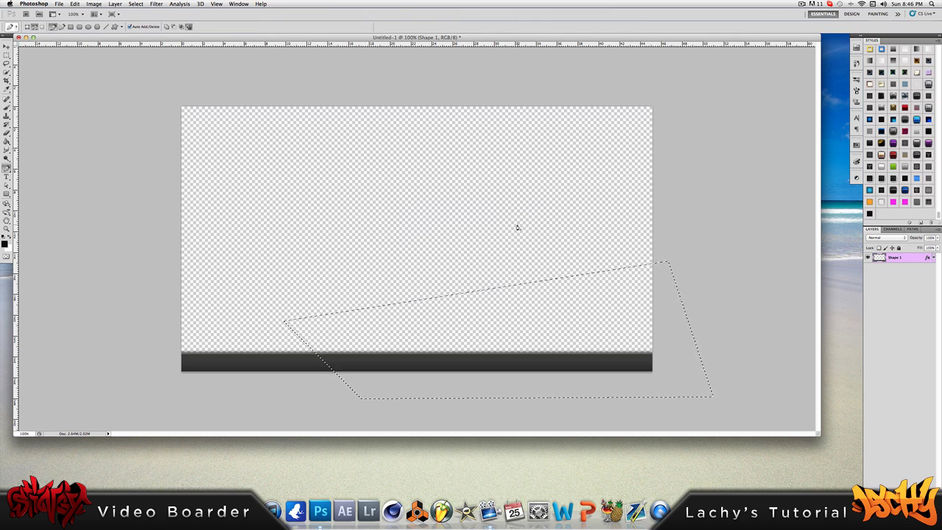
{"action": "key", "text": "Delete"}
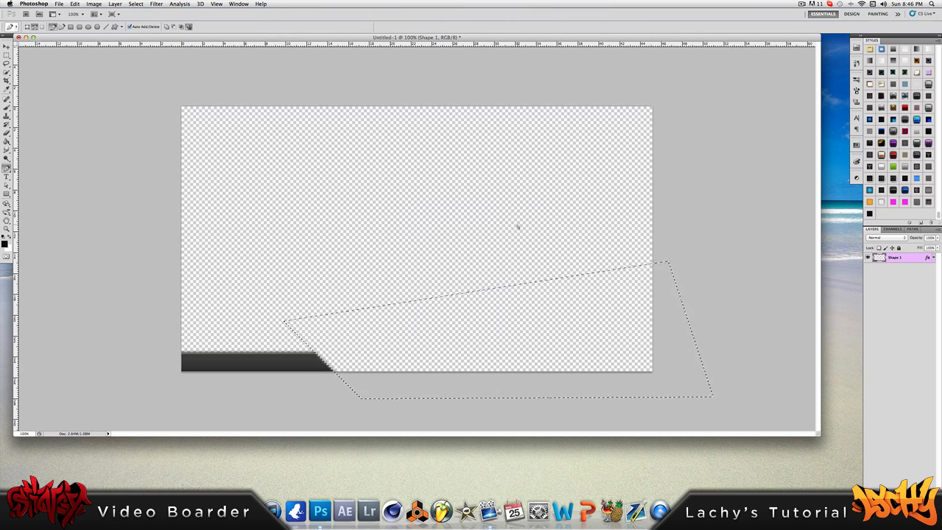
{"action": "key", "text": "super+d"}
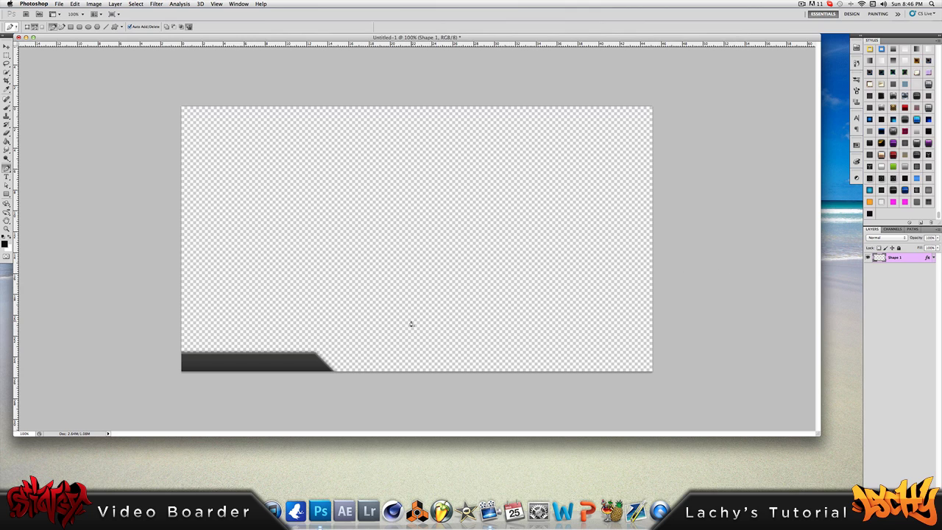
Step: Duplicate the trimmed bar's layer and move the copy to the canvas's lower-right corner
{"action": "key", "text": "super+j"}
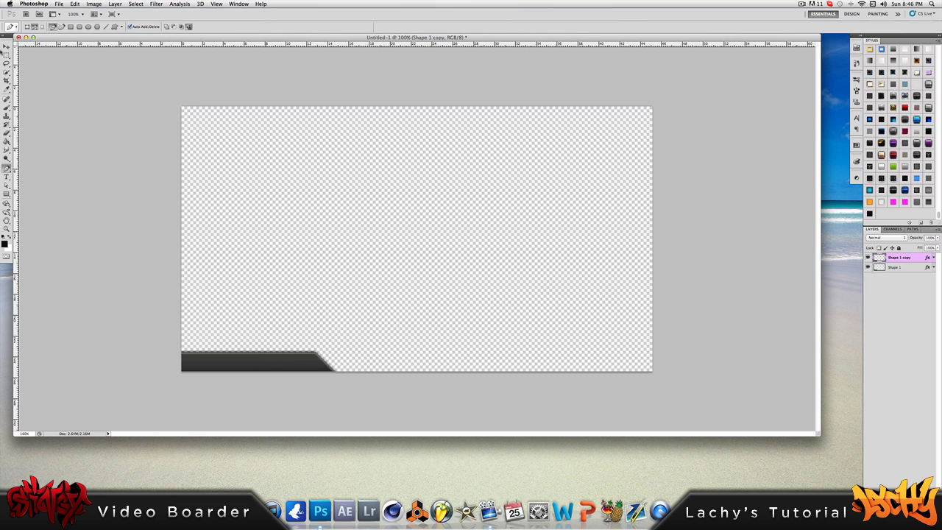
{"action": "left_click", "coordinate": [6, 55]}
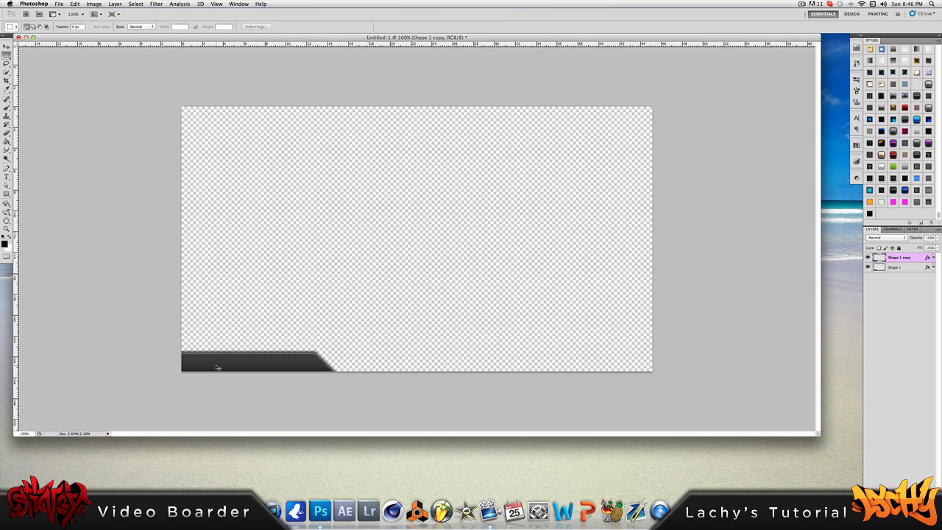
{"action": "left_click_drag", "start_coordinate": [217, 367], "coordinate": [593, 363]}
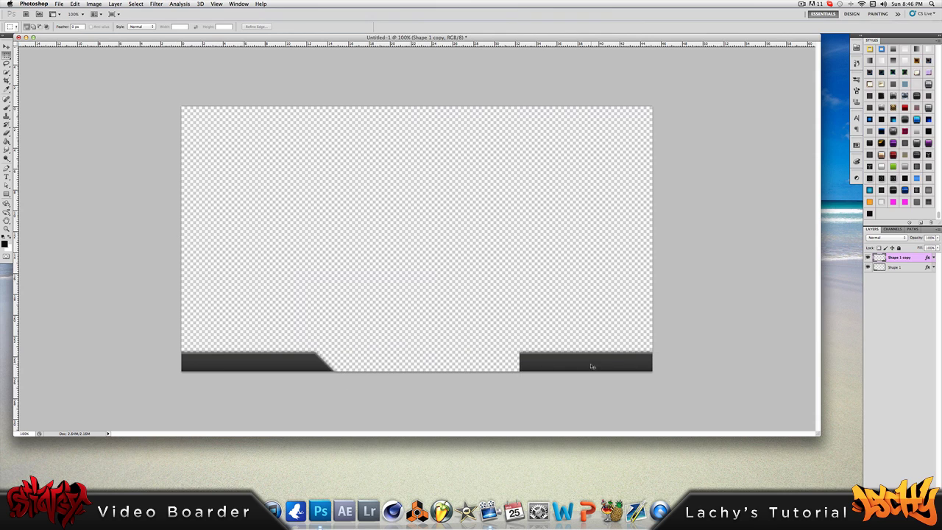
Step: Flip the copied bar horizontally so its slanted end faces the middle of the canvas
{"action": "key", "text": "super+t"}
{"action": "right_click", "coordinate": [590, 366]}
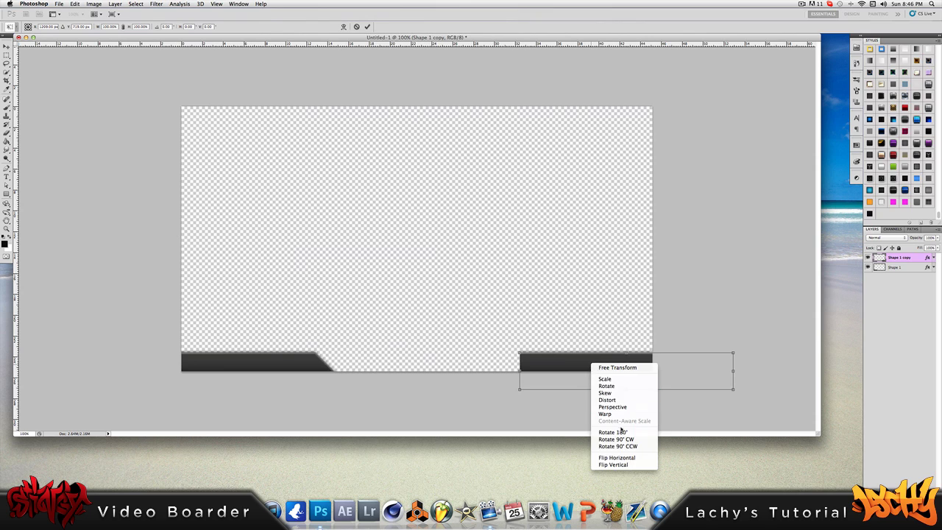
{"action": "left_click", "coordinate": [617, 457]}
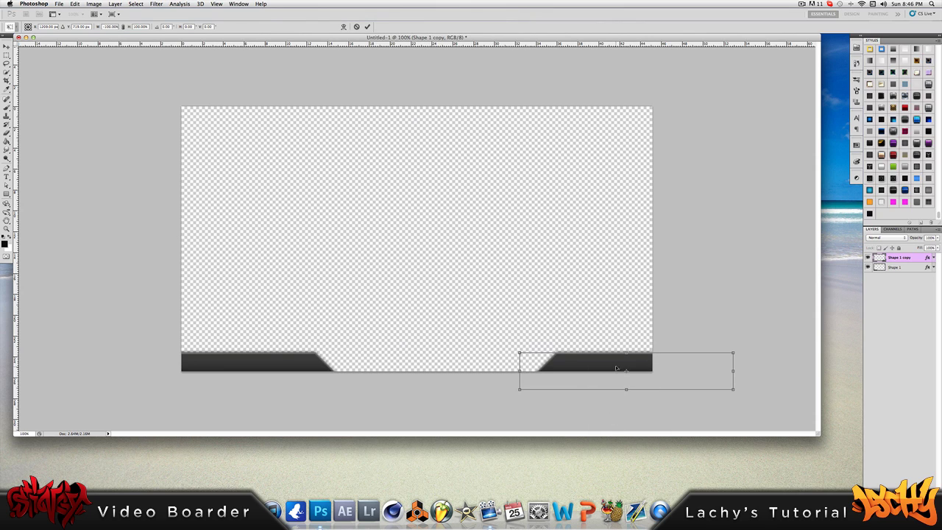
{"action": "key", "text": "Return"}
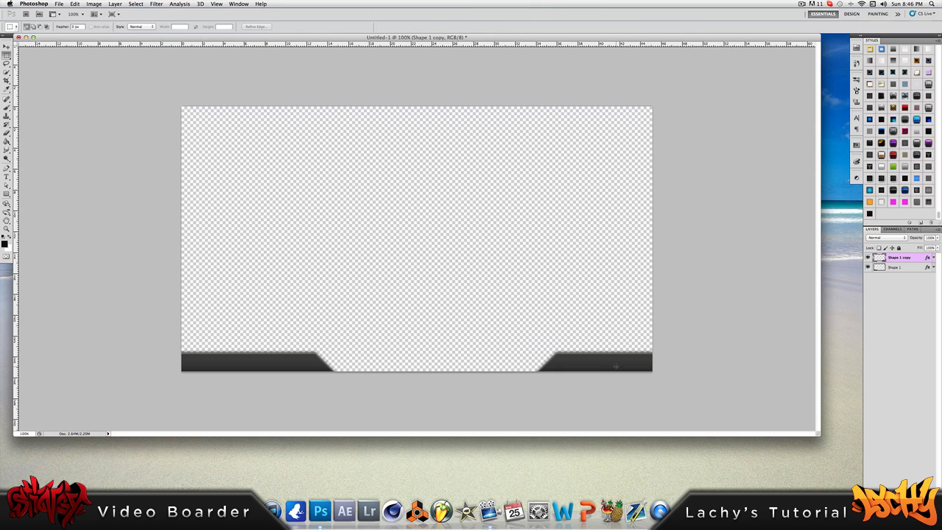
Step: Nudge the flipped bar left toward the canvas centre to lengthen its visible part
{"action": "key", "text": "Left"}
{"action": "key", "text": "Left"}
{"action": "key", "text": "Left"}
{"action": "key", "text": "Left"}
{"action": "key", "text": "Left"}
{"action": "key", "text": "Left"}
{"action": "key", "text": "Left"}
{"action": "key", "text": "Left"}
{"action": "key", "text": "Left"}
{"action": "key", "text": "Left"}
{"action": "key", "text": "Left"}
{"action": "key", "text": "Left"}
{"action": "key", "text": "Left"}
{"action": "key", "text": "Left"}
{"action": "key", "text": "Left"}
{"action": "key", "text": "Left"}
Step: Add vertical and horizontal guides through the canvas centre and nudge the flipped bar further left to match the other bar
{"action": "left_click_drag", "start_coordinate": [23, 308], "coordinate": [417, 304]}
{"action": "left_click_drag", "start_coordinate": [408, 46], "coordinate": [433, 239]}
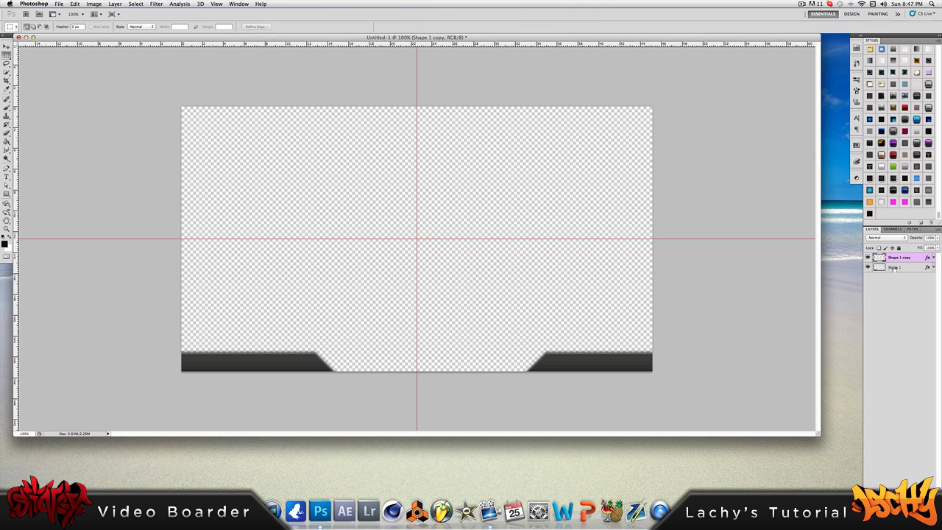
{"action": "key", "text": "Left"}
{"action": "key", "text": "Left"}
{"action": "key", "text": "Left"}
{"action": "key", "text": "Left"}
{"action": "key", "text": "Left"}
{"action": "key", "text": "Left"}
{"action": "key", "text": "Left"}
{"action": "key", "text": "Left"}
{"action": "key", "text": "Left"}
{"action": "key", "text": "Left"}
{"action": "key", "text": "Left"}
{"action": "key", "text": "Left"}
{"action": "key", "text": "Left"}
{"action": "key", "text": "Left"}
{"action": "key", "text": "Left"}
{"action": "key", "text": "Left"}
{"action": "key", "text": "Left"}
{"action": "key", "text": "Left"}
{"action": "key", "text": "Left"}
{"action": "key", "text": "Left"}
{"action": "key", "text": "Left"}
Step: Transform both bar layers together, shifting them left until they sit symmetrically about the vertical guide
{"action": "left_click", "coordinate": [896, 267], "text": "shift"}
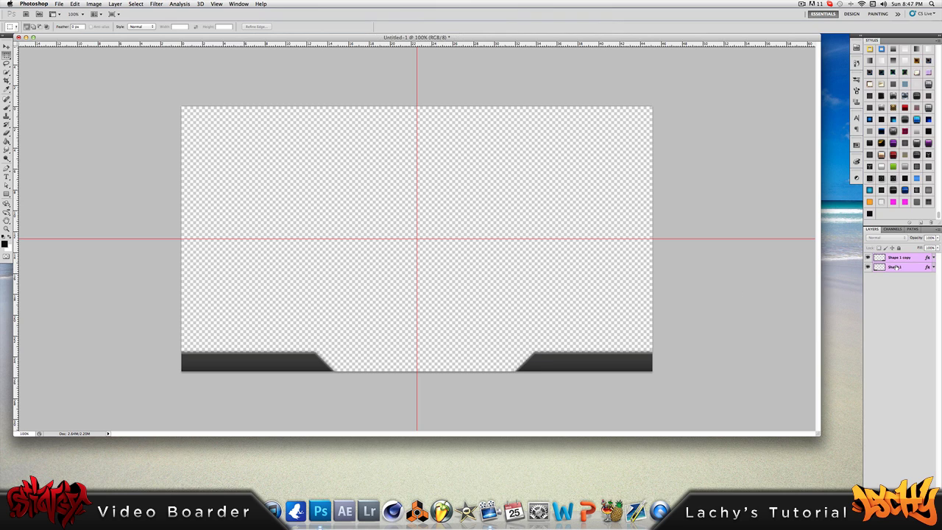
{"action": "key", "text": "super+t"}
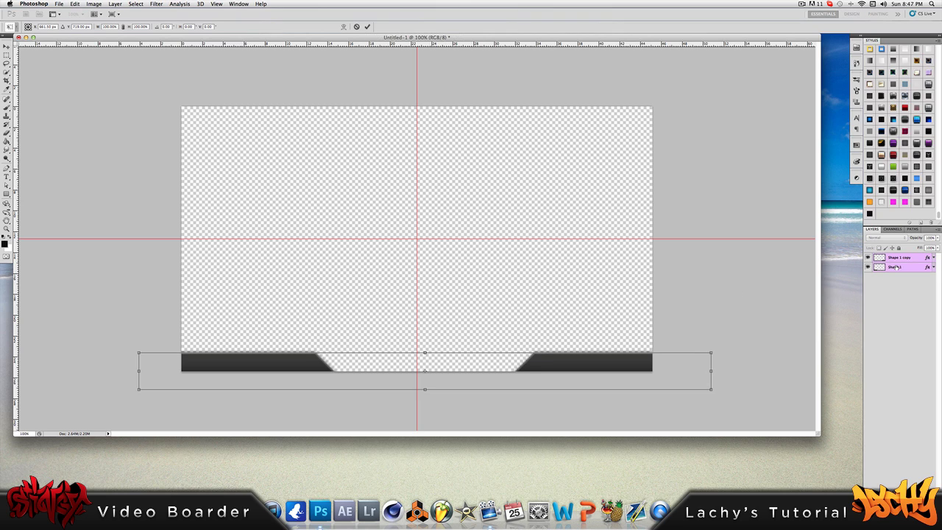
{"action": "key", "text": "Left"}
{"action": "key", "text": "Left"}
{"action": "key", "text": "Left"}
{"action": "key", "text": "Left"}
{"action": "key", "text": "Left"}
{"action": "key", "text": "Left"}
{"action": "key", "text": "Left"}
{"action": "key", "text": "Left"}
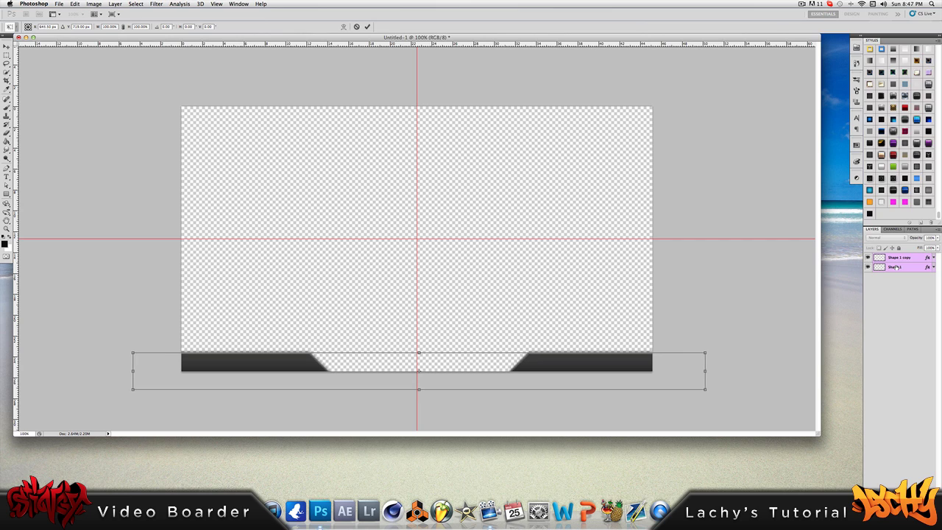
{"action": "key", "text": "Left"}
{"action": "key", "text": "Left"}
{"action": "key", "text": "Left"}
{"action": "key", "text": "Left"}
{"action": "key", "text": "Left"}
{"action": "key", "text": "Return"}
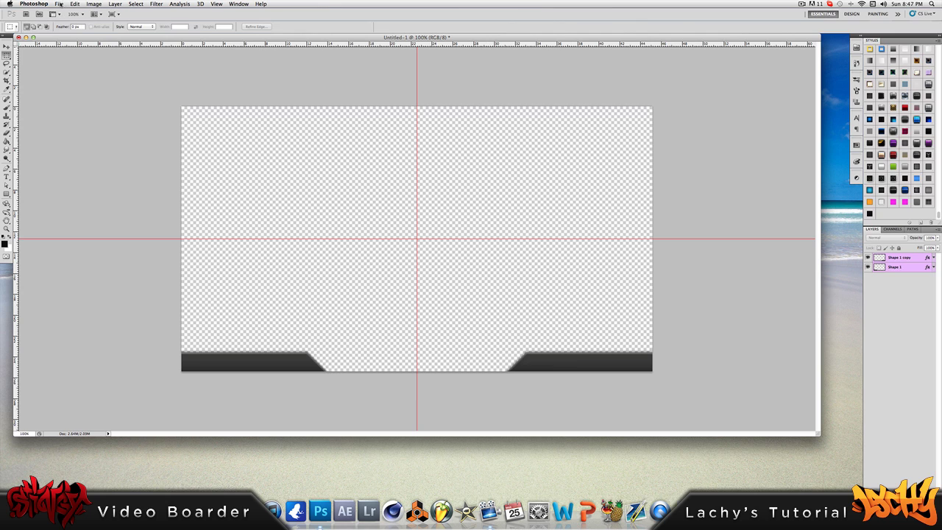
Step: Place the red 3d tagg graphic from Stingii Designs, Graffitis, STINGY GRAFFITI and scale it down onto the outer end of the left bar
{"action": "left_click", "coordinate": [58, 4]}
{"action": "left_click", "coordinate": [78, 153]}
{"action": "left_click", "coordinate": [371, 46]}
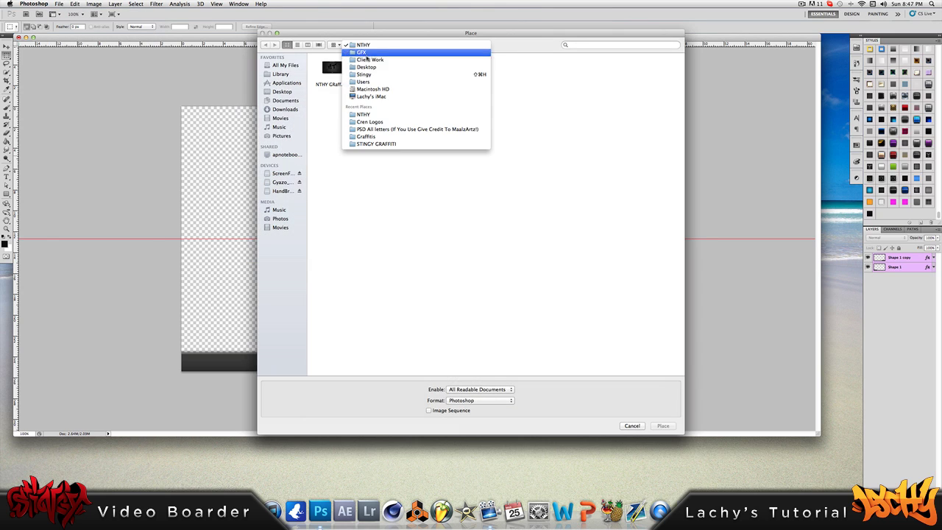
{"action": "left_click", "coordinate": [287, 105]}
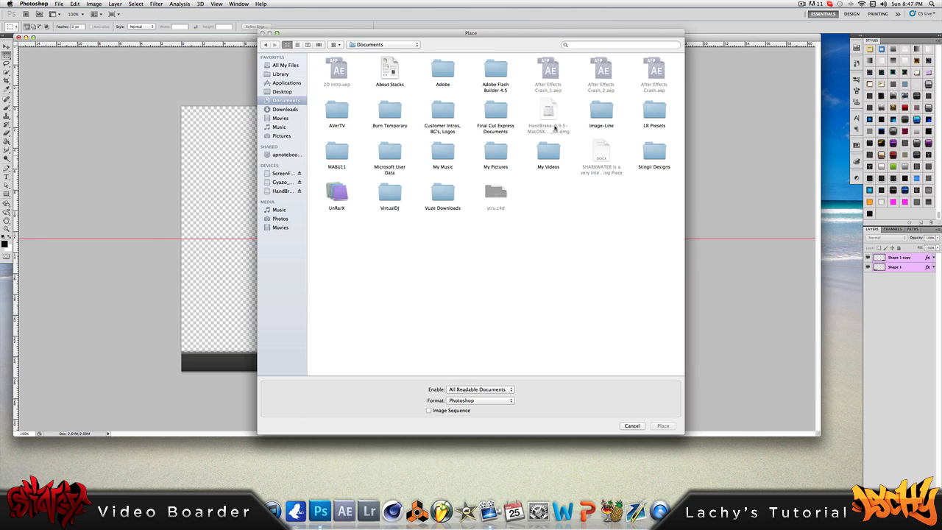
{"action": "double_click", "coordinate": [654, 151]}
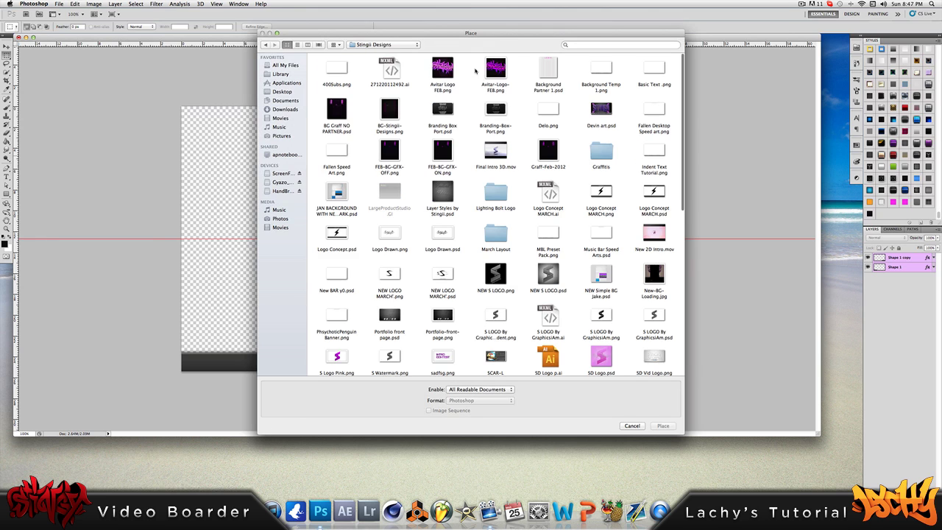
{"action": "double_click", "coordinate": [602, 151]}
{"action": "double_click", "coordinate": [551, 110]}
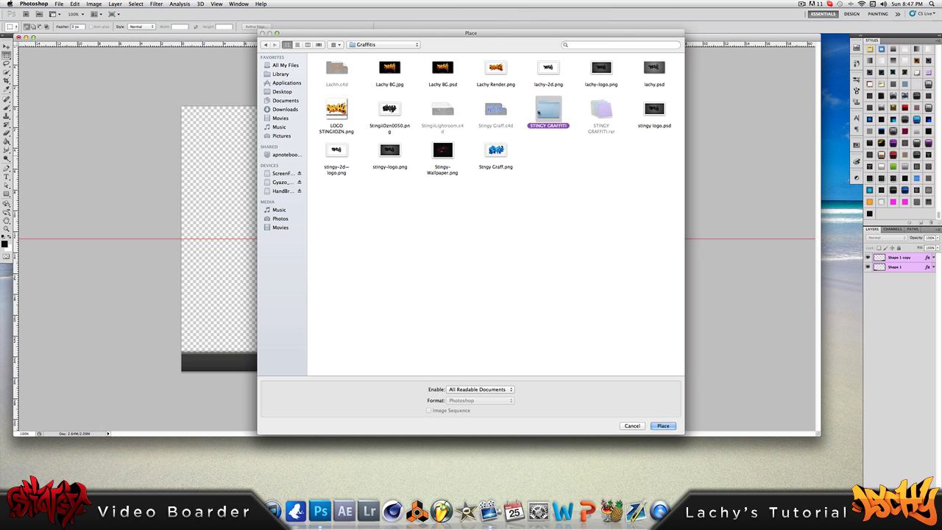
{"action": "double_click", "coordinate": [339, 74]}
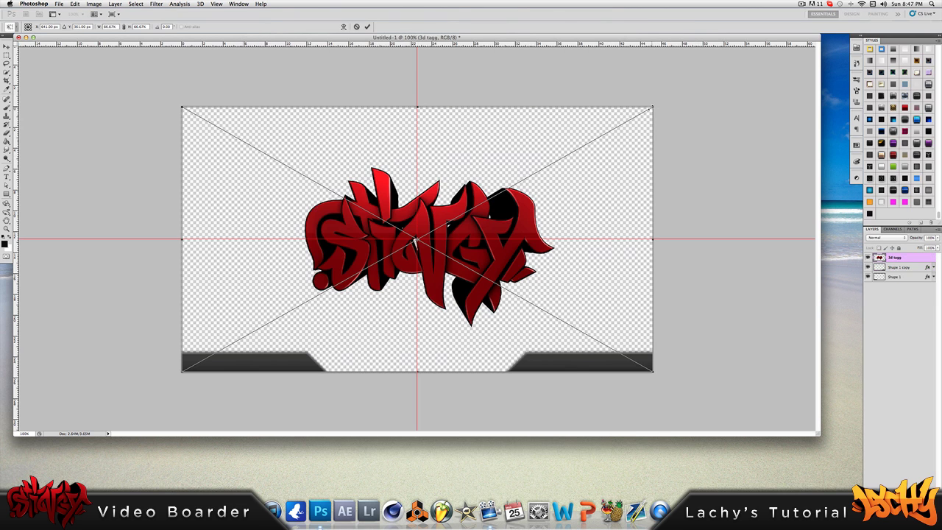
{"action": "left_click_drag", "start_coordinate": [652, 107], "coordinate": [238, 352]}
{"action": "key", "text": "Return"}
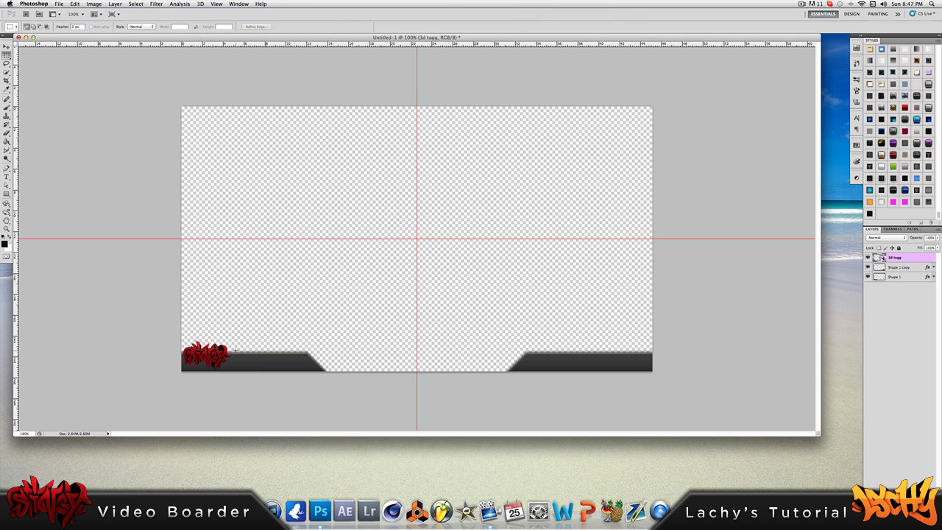
Step: Scale the red graffiti logo down to about 11.5% and nudge it slightly right and up on the left bar
{"action": "key", "text": "super+t"}
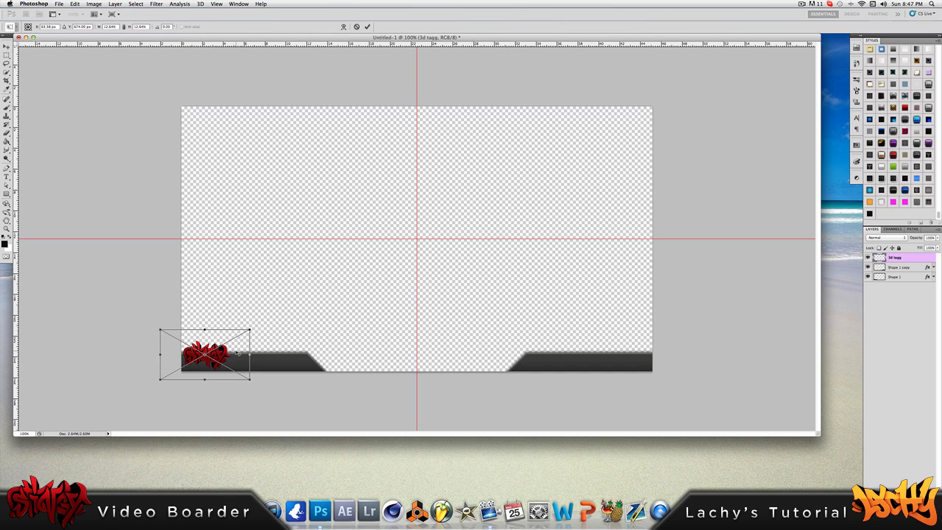
{"action": "left_click_drag", "start_coordinate": [251, 330], "coordinate": [241, 334]}
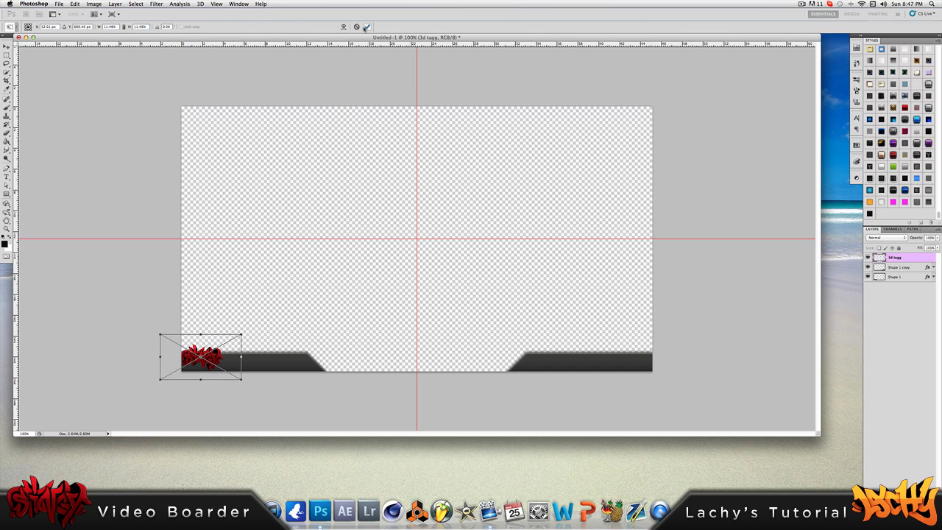
{"action": "left_click", "coordinate": [366, 27]}
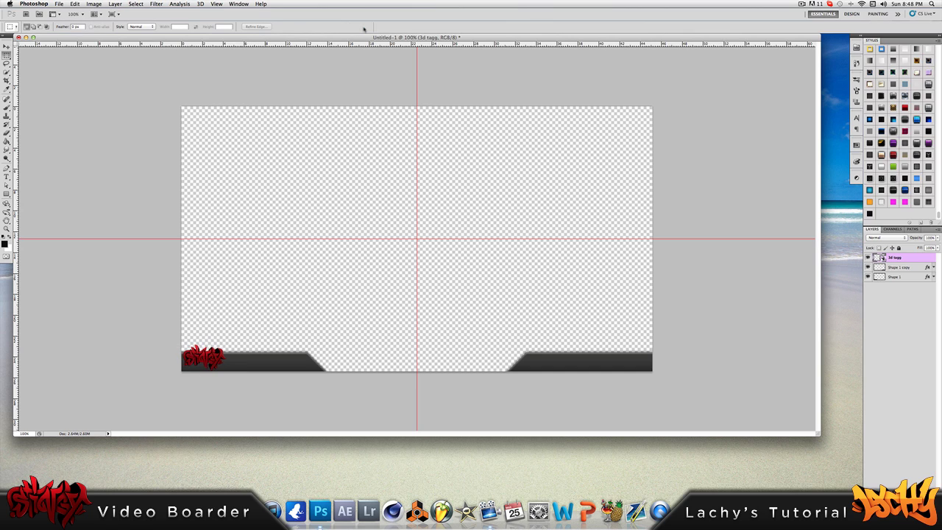
{"action": "key", "text": "super+Right"}
{"action": "key", "text": "super+Right"}
{"action": "key", "text": "super+Right"}
{"action": "key", "text": "super+Right"}
{"action": "key", "text": "super+Up"}
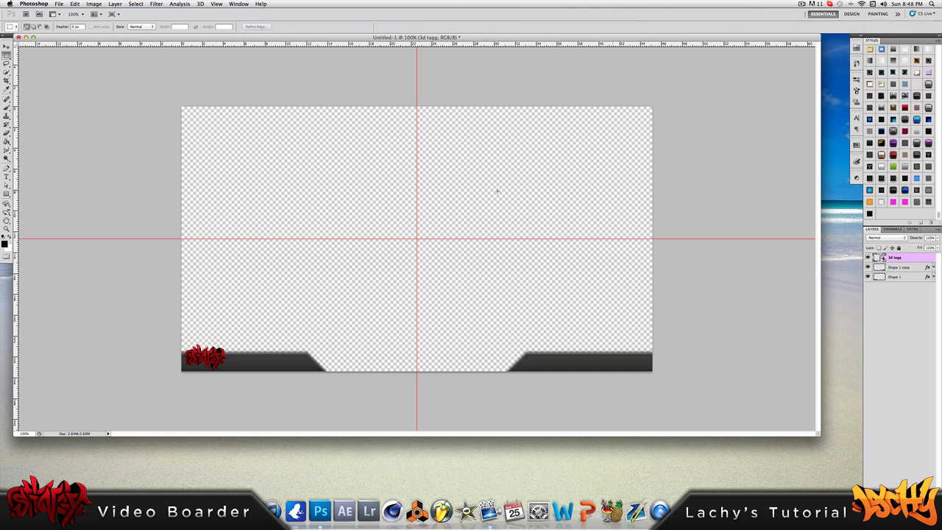
Step: Add the text "Video Boarder" on the canvas in black Gotham Medium
{"action": "left_click", "coordinate": [6, 177]}
{"action": "key", "text": "t"}
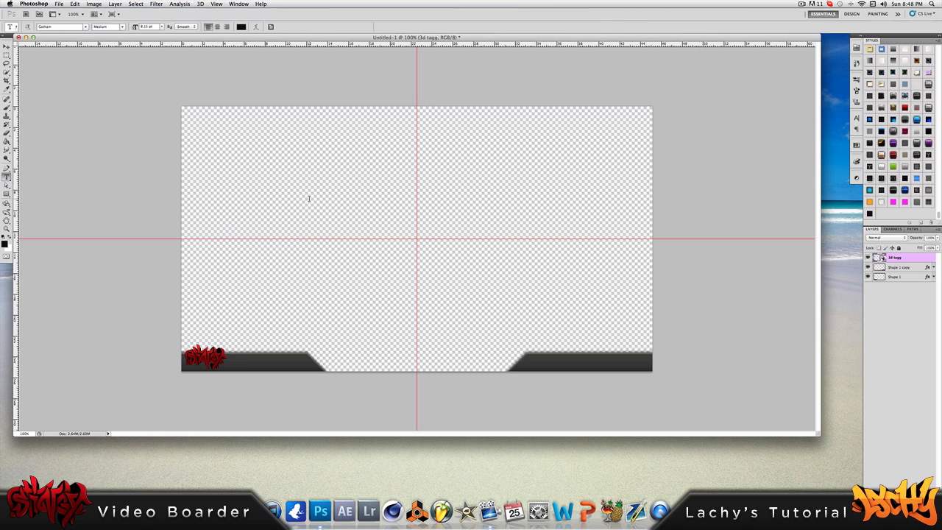
{"action": "left_click", "coordinate": [310, 198]}
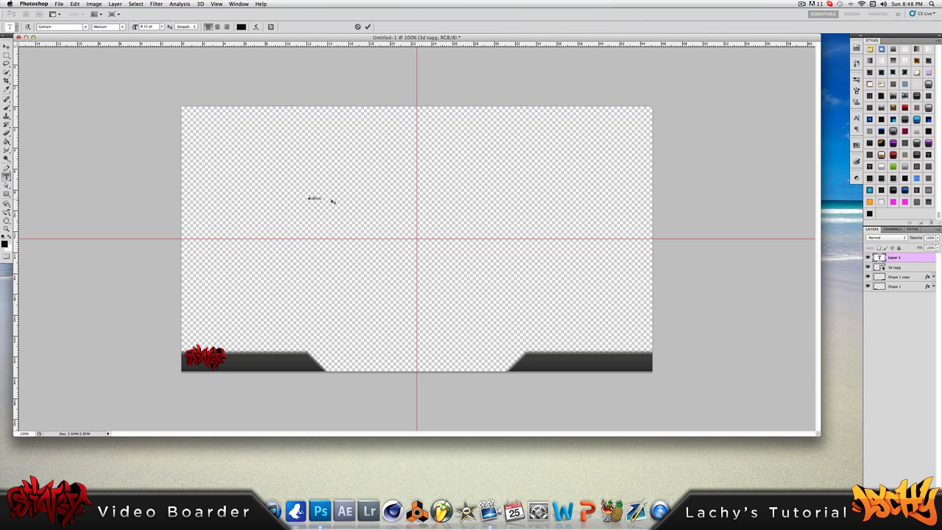
{"action": "key", "text": "BackSpace"}
{"action": "key", "text": "BackSpace"}
{"action": "key", "text": "BackSpace"}
{"action": "key", "text": "BackSpace"}
{"action": "key", "text": "super+Return"}
Step: Move the Video Boarder text onto the left bar beside the red logo and enlarge it to about 254%
{"action": "left_click_drag", "start_coordinate": [326, 196], "coordinate": [305, 366]}
{"action": "key", "text": "super+t"}
{"action": "left_click_drag", "start_coordinate": [306, 334], "coordinate": [312, 331]}
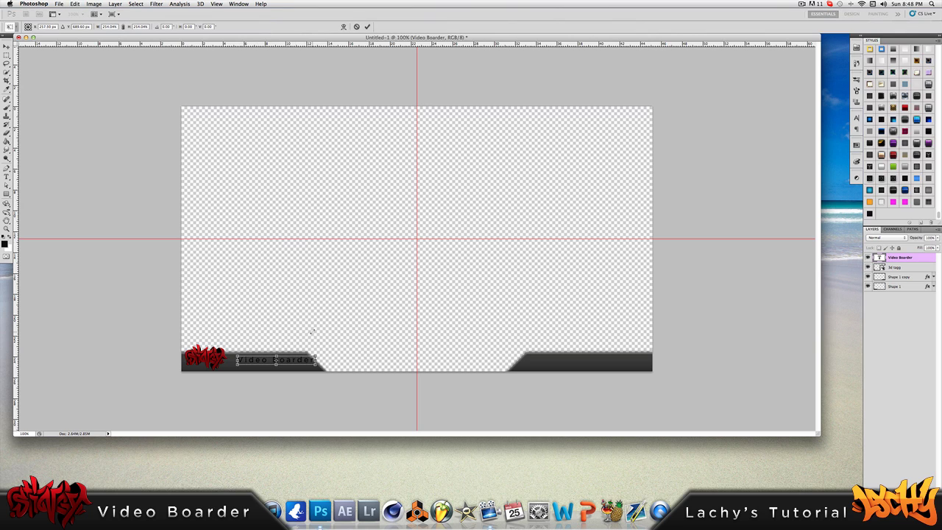
{"action": "left_click", "coordinate": [367, 27]}
{"action": "key", "text": "t"}
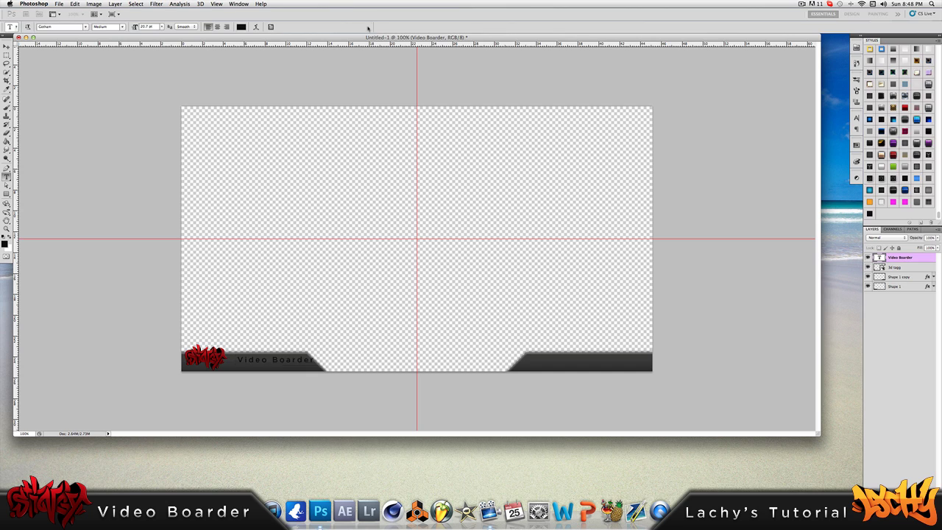
Step: Nudge the Video Boarder text left and slightly down to fit it within the left bar
{"action": "key", "text": "super+Left"}
{"action": "key", "text": "super+Left"}
{"action": "key", "text": "super+Left"}
{"action": "key", "text": "super+Left"}
{"action": "key", "text": "super+Left"}
{"action": "key", "text": "super+Left"}
{"action": "key", "text": "super+Left"}
{"action": "key", "text": "super+Left"}
{"action": "key", "text": "super+Left"}
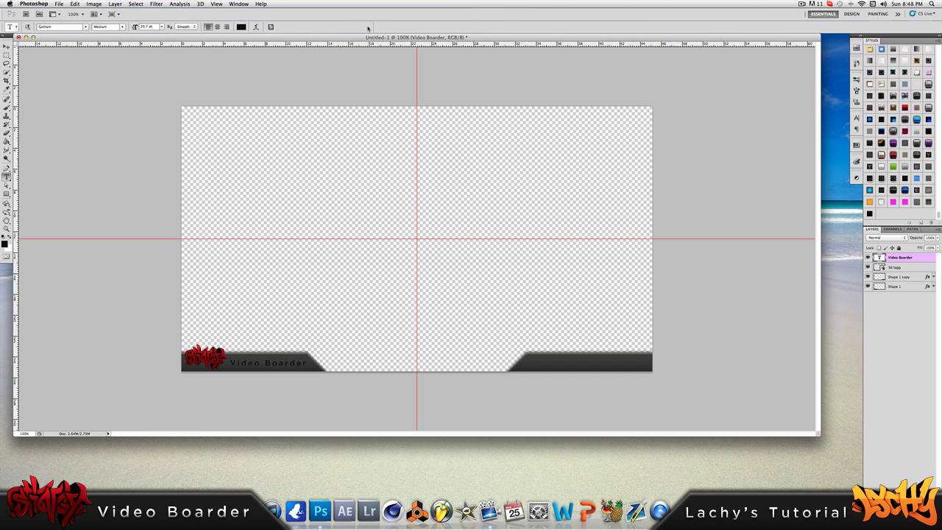
Step: Enable a Gradient Overlay on the Video Boarder text layer and show its settings
{"action": "double_click", "coordinate": [929, 259]}
{"action": "left_click", "coordinate": [540, 252]}
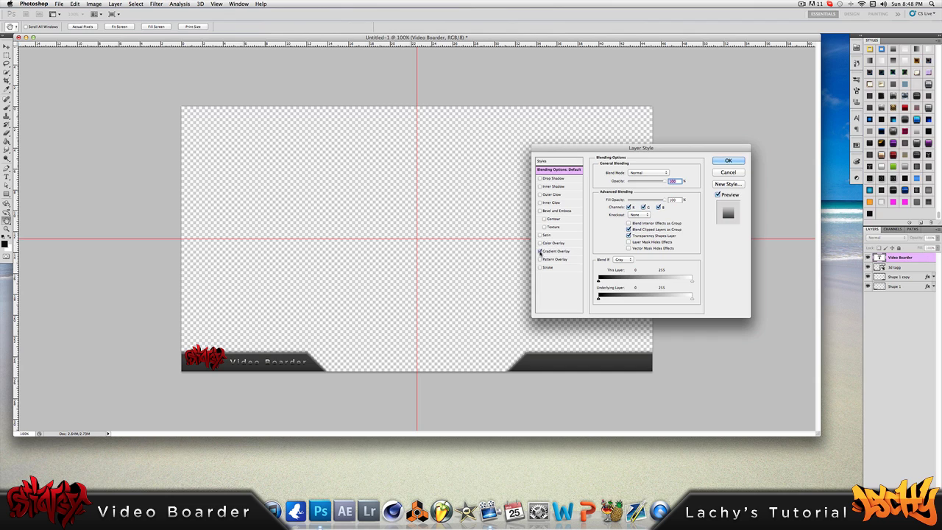
{"action": "left_click", "coordinate": [553, 251]}
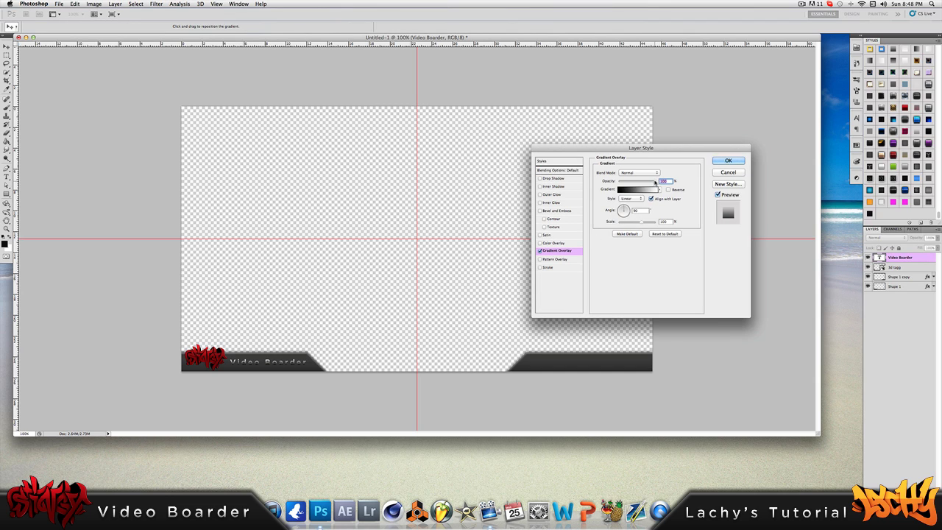
Step: Try the Overlay blend mode on the text's gradient overlay and return it to Normal
{"action": "left_click", "coordinate": [645, 174]}
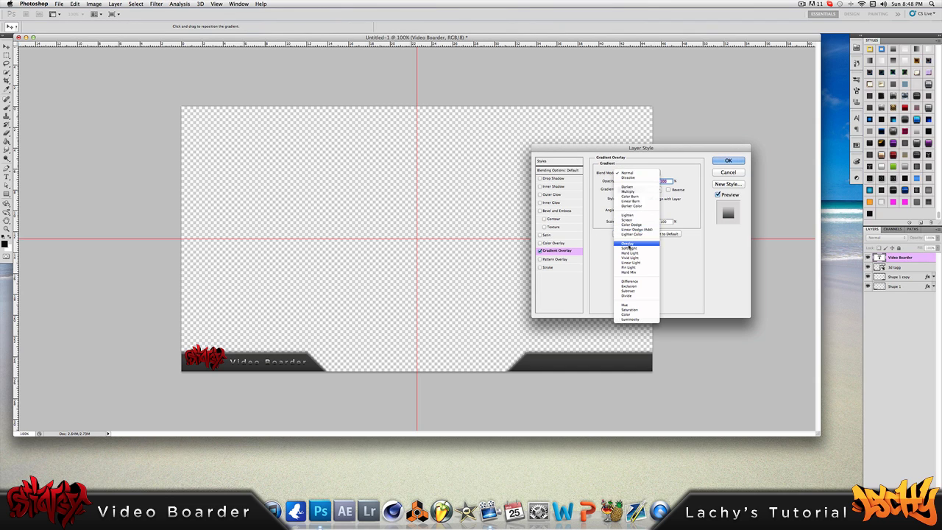
{"action": "left_click", "coordinate": [629, 248]}
{"action": "left_click", "coordinate": [646, 174]}
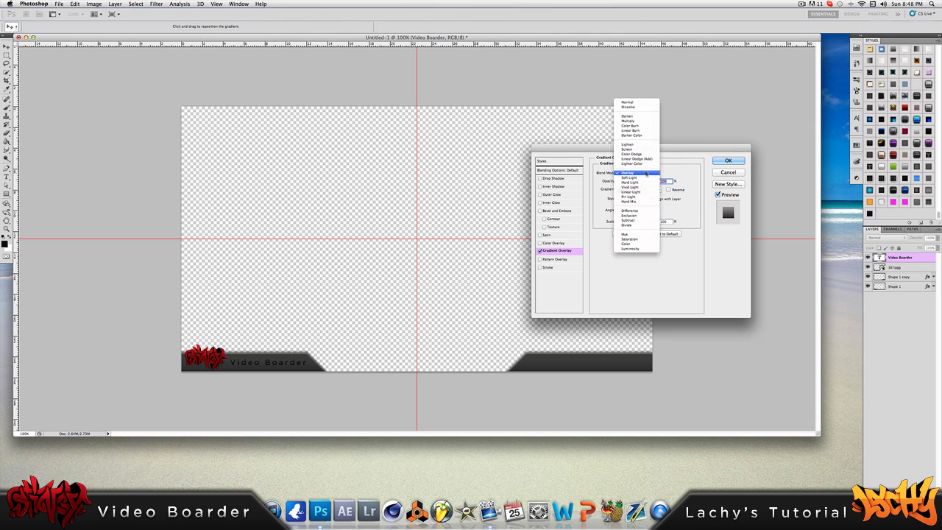
{"action": "left_click", "coordinate": [627, 102]}
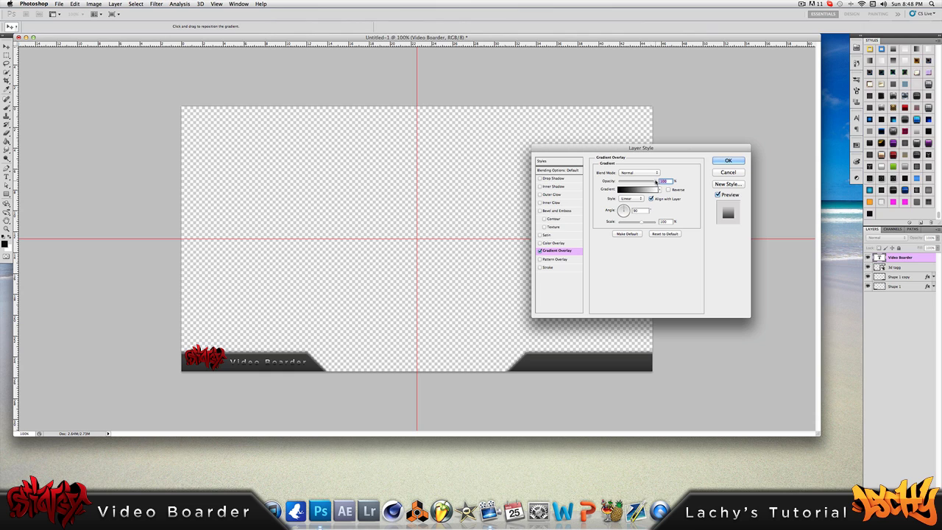
Step: Experiment with the gradient overlay's opacity and scale, leaving them at 100% opacity and 110% scale
{"action": "mouse_move", "coordinate": [655, 182]}
{"action": "left_mouse_down"}
{"action": "mouse_move", "coordinate": [637, 182]}
{"action": "mouse_move", "coordinate": [646, 181]}
{"action": "left_mouse_up"}
{"action": "left_click_drag", "start_coordinate": [641, 221], "coordinate": [660, 222]}
{"action": "left_click_drag", "start_coordinate": [643, 181], "coordinate": [659, 181]}
{"action": "left_click_drag", "start_coordinate": [657, 221], "coordinate": [640, 223]}
Step: Add a Drop Shadow to the text with a 90° angle and a reduced distance
{"action": "left_click", "coordinate": [553, 179]}
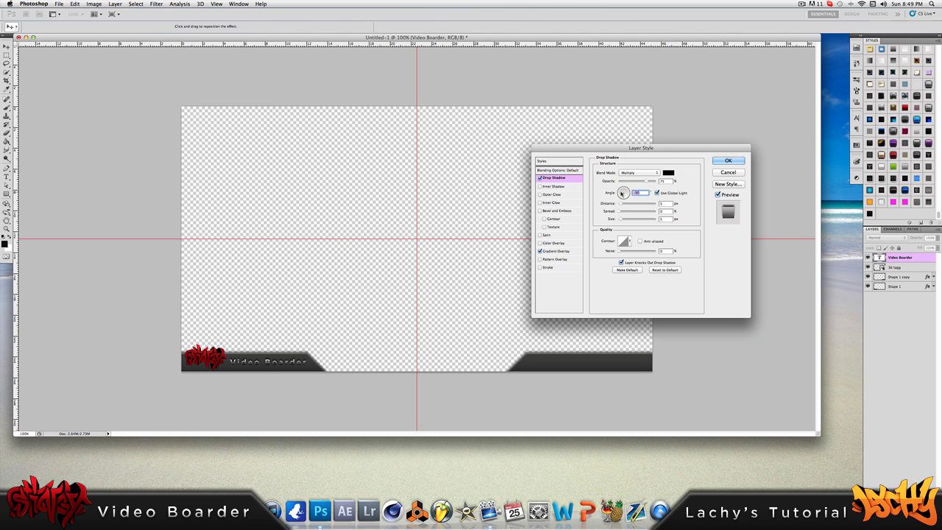
{"action": "left_click", "coordinate": [623, 193]}
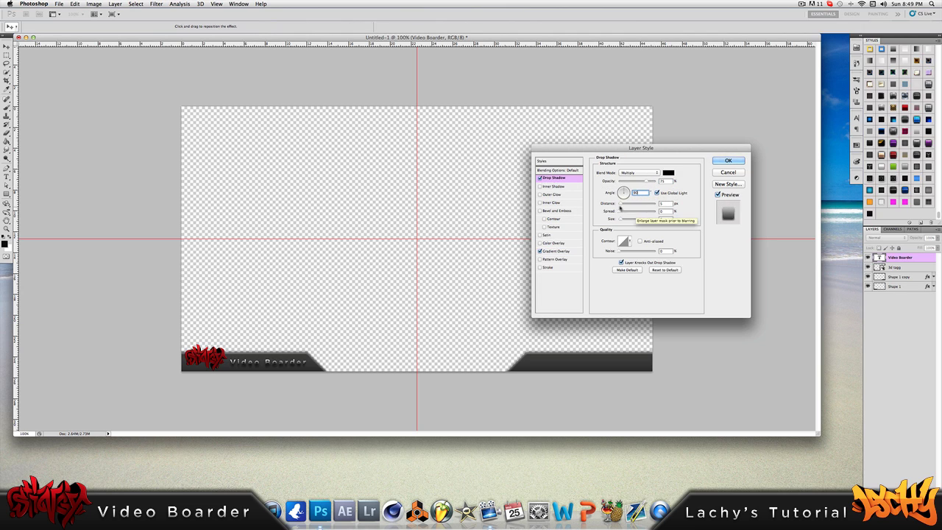
{"action": "key", "text": "Tab"}
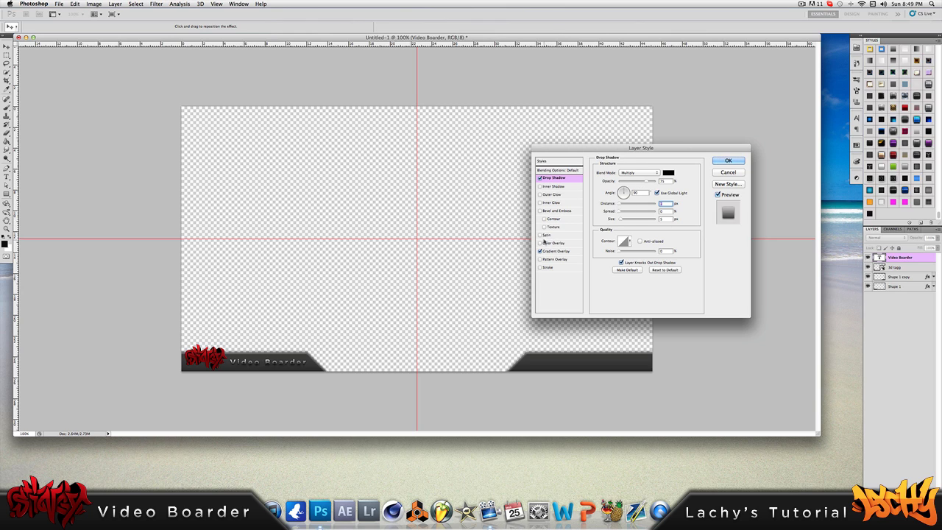
Step: Change the black stop of the text's overlay gradient to grey 7c7c7c, keep the gradient unreversed, and apply the layer style
{"action": "left_click", "coordinate": [556, 251]}
{"action": "left_click", "coordinate": [668, 190]}
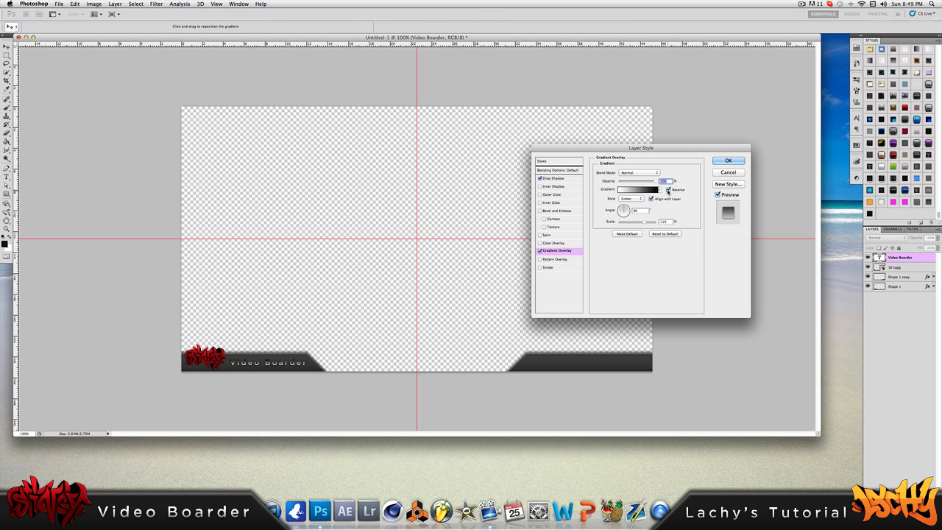
{"action": "left_click", "coordinate": [669, 190]}
{"action": "left_click", "coordinate": [640, 190]}
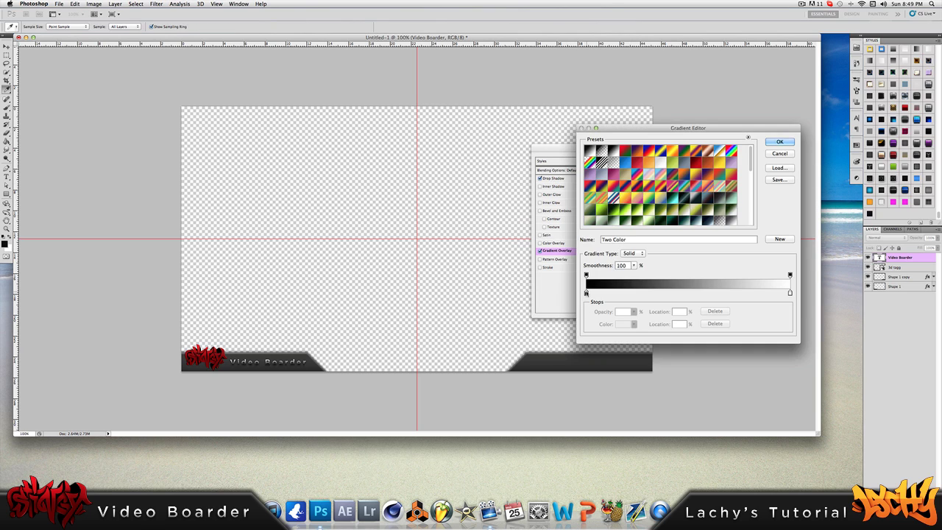
{"action": "left_click", "coordinate": [586, 293]}
{"action": "left_click", "coordinate": [625, 324]}
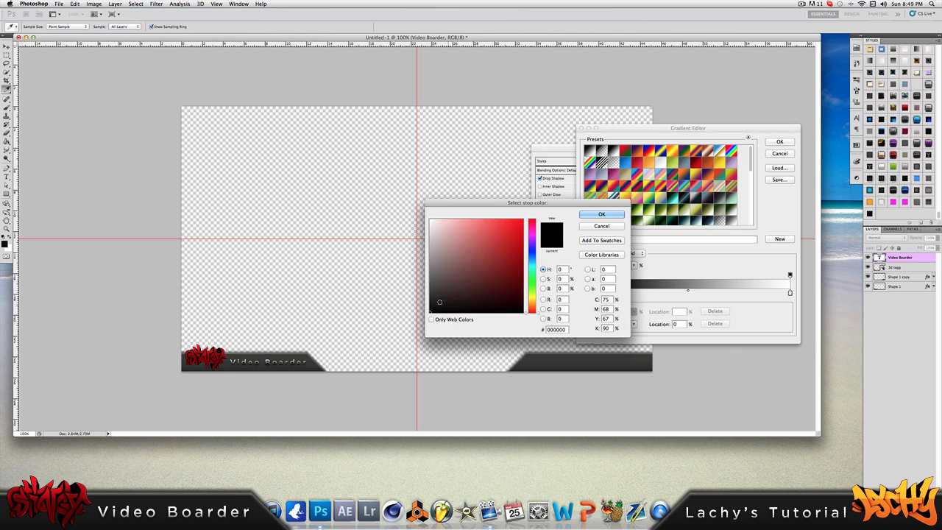
{"action": "left_click_drag", "start_coordinate": [440, 302], "coordinate": [402, 266]}
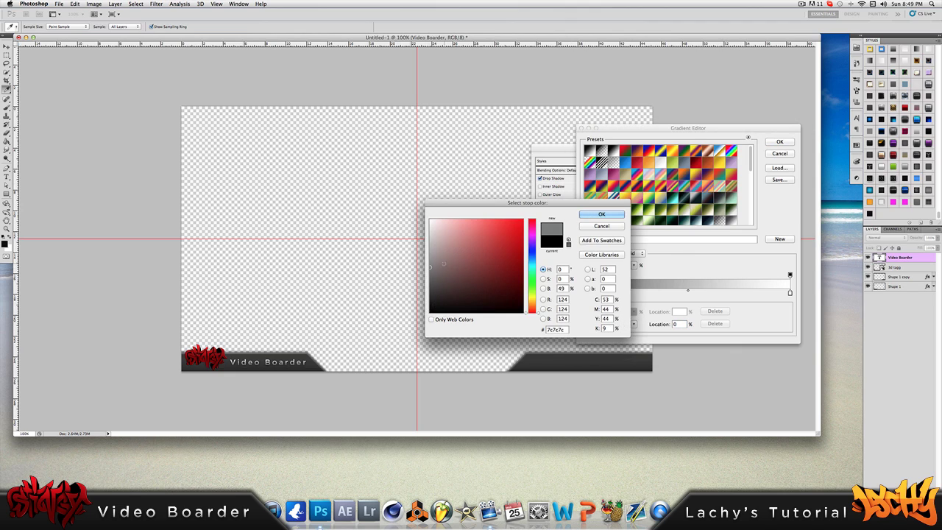
{"action": "left_click", "coordinate": [602, 214]}
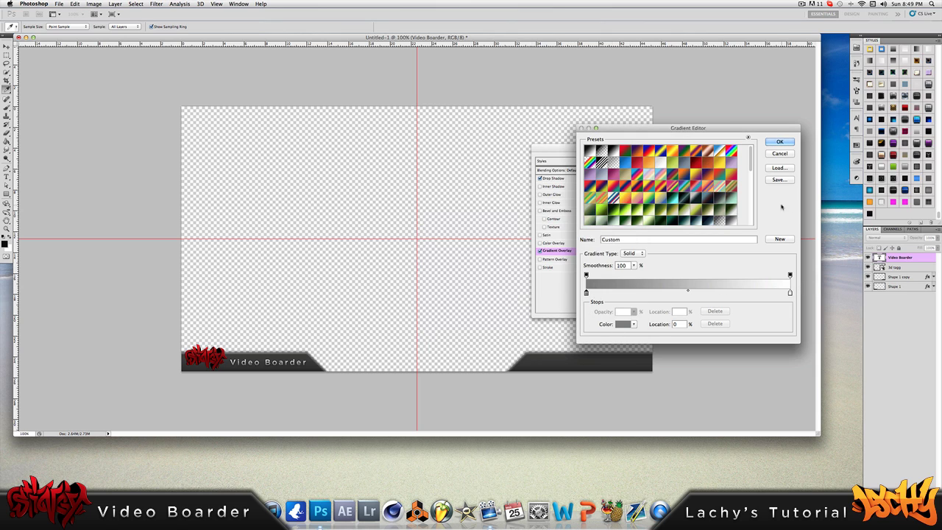
{"action": "left_click", "coordinate": [781, 142]}
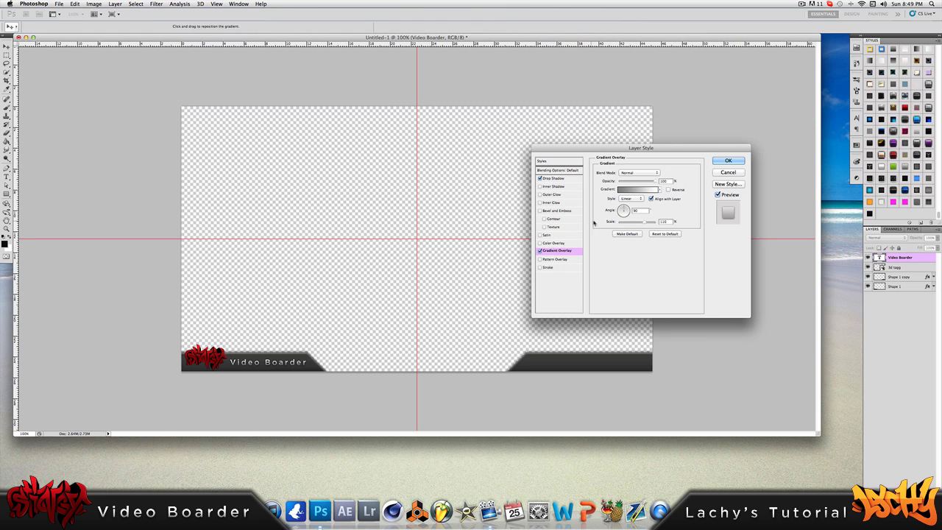
{"action": "key", "text": "Return"}
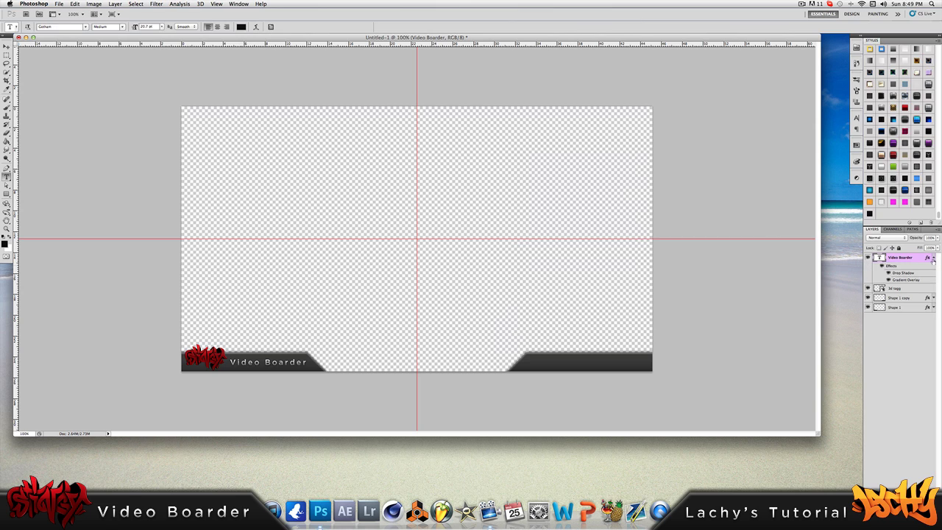
{"action": "left_click", "coordinate": [933, 259]}
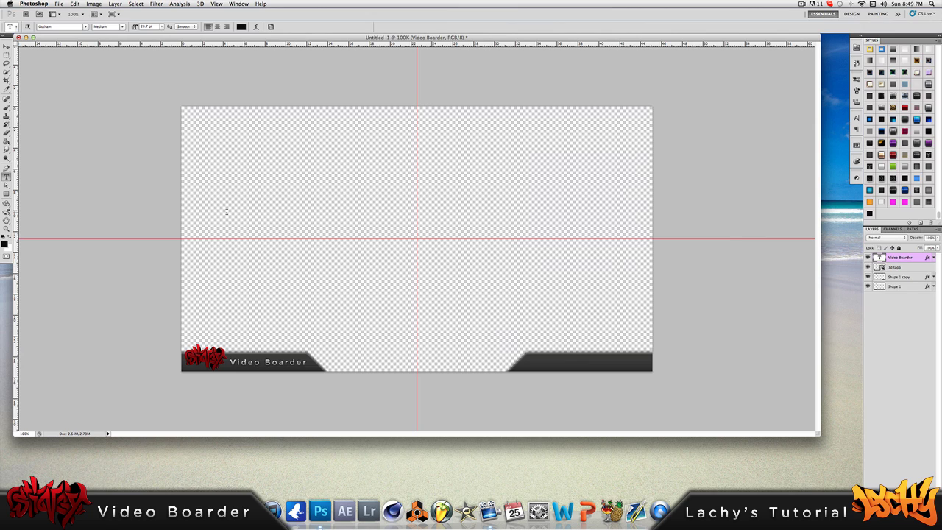
Step: Place Lachy Render.png from the Graffitis folder and scale it down to about 8% at the outer end of the right bar
{"action": "left_click", "coordinate": [59, 4]}
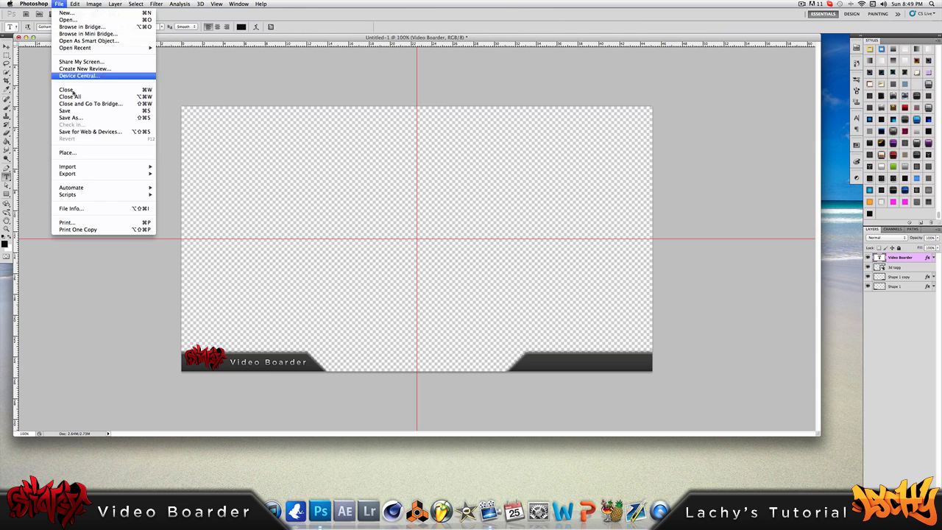
{"action": "left_click", "coordinate": [74, 153]}
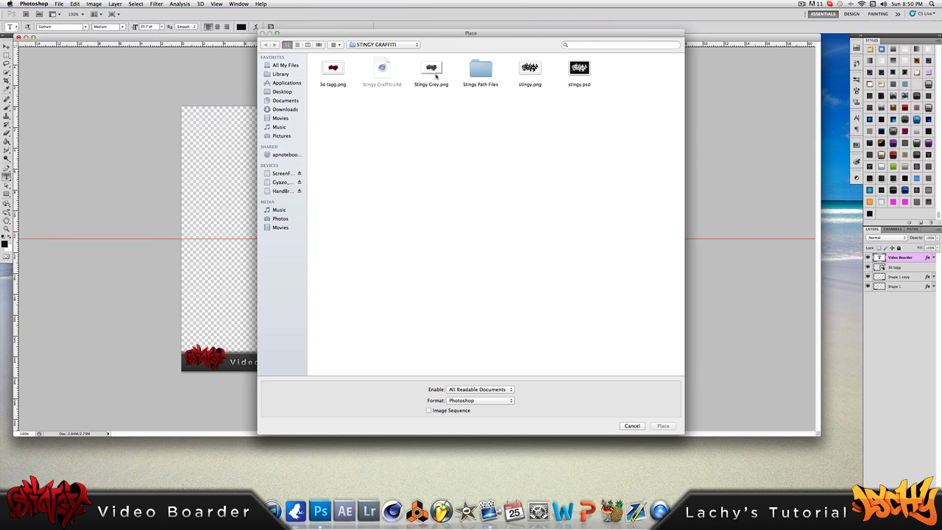
{"action": "left_click", "coordinate": [407, 45]}
{"action": "left_click", "coordinate": [383, 53]}
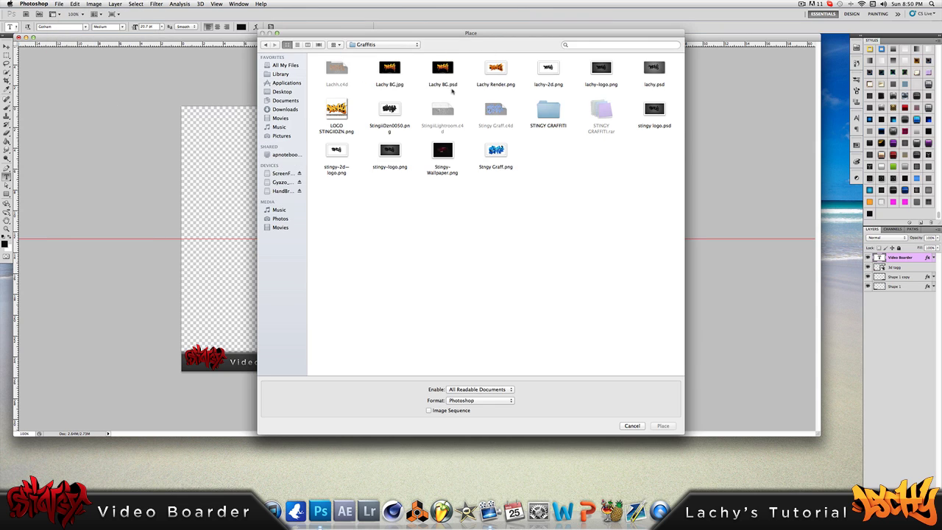
{"action": "double_click", "coordinate": [495, 69]}
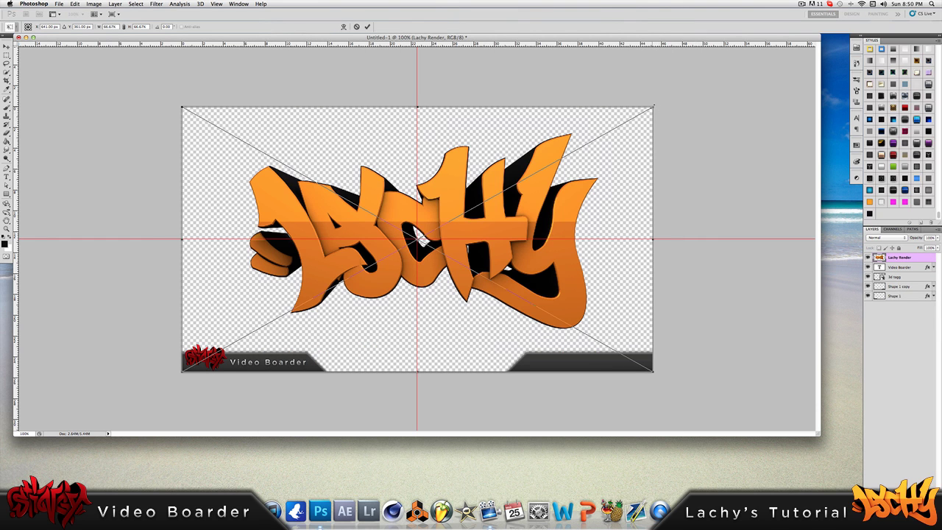
{"action": "left_click_drag", "start_coordinate": [652, 108], "coordinate": [652, 341]}
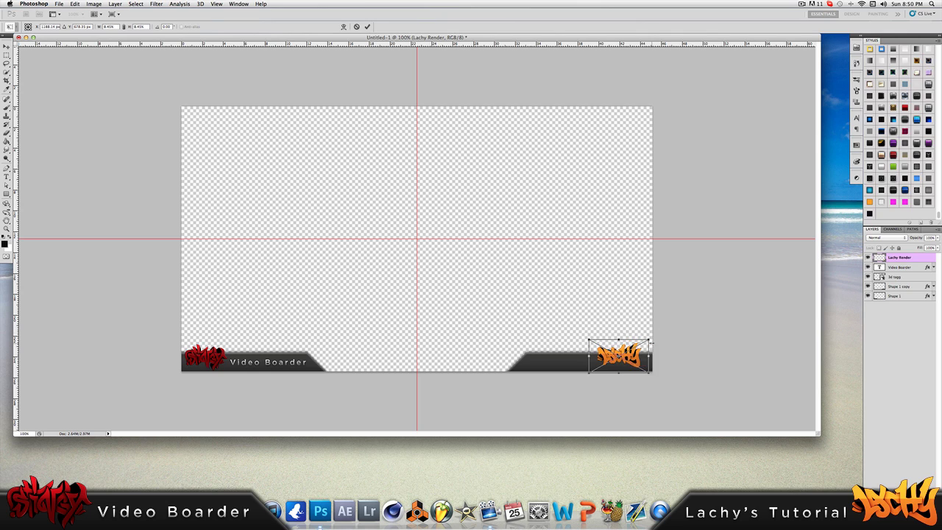
Step: Commit the orange graffiti logo and nudge it right and slightly down to the outer end of the right bar
{"action": "key", "text": "t"}
{"action": "key", "text": "super+Right"}
{"action": "key", "text": "super+Right"}
{"action": "key", "text": "super+Right"}
{"action": "key", "text": "super+Right"}
{"action": "key", "text": "super+Right"}
{"action": "key", "text": "super+Right"}
{"action": "key", "text": "super+Right"}
{"action": "key", "text": "super+Right"}
{"action": "key", "text": "super+Right"}
{"action": "key", "text": "super+Right"}
{"action": "key", "text": "super+Right"}
{"action": "key", "text": "super+Right"}
{"action": "key", "text": "super+Right"}
{"action": "key", "text": "super+Right"}
{"action": "key", "text": "super+Right"}
{"action": "key", "text": "super+Right"}
{"action": "key", "text": "super+Right"}
{"action": "key", "text": "super+Right"}
{"action": "key", "text": "super+Right"}
{"action": "key", "text": "super+Right"}
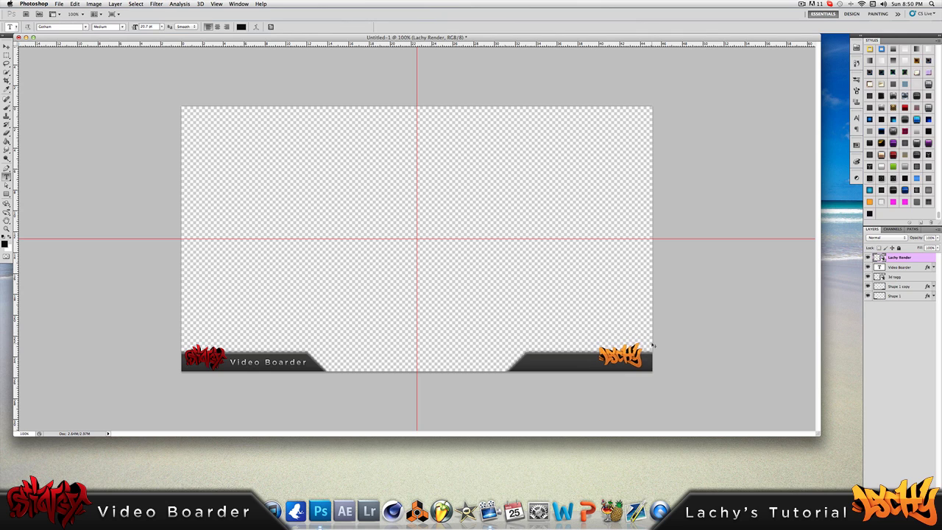
{"action": "key", "text": "super+Right"}
{"action": "key", "text": "super+Right"}
{"action": "key", "text": "super+Down"}
{"action": "key", "text": "super+Down"}
{"action": "key", "text": "super+Down"}
{"action": "key", "text": "super+Down"}
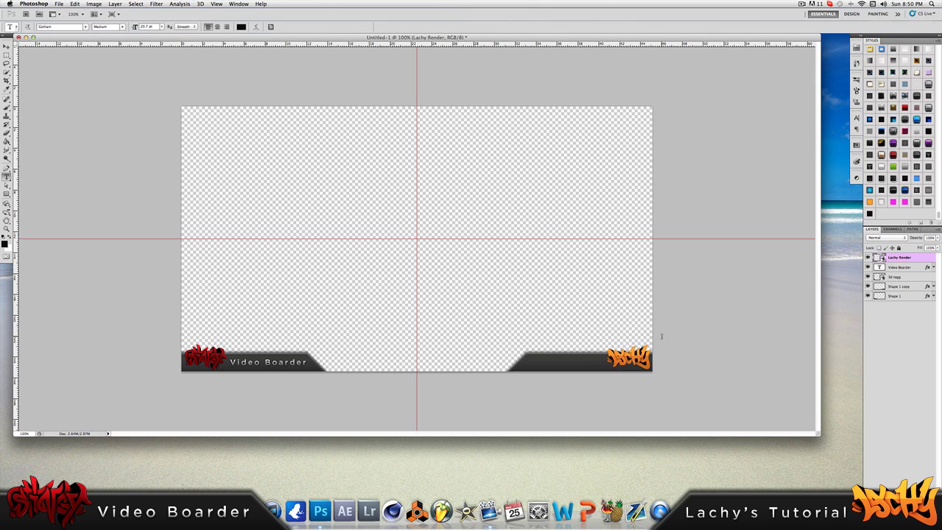
Step: Duplicate the Video Boarder text layer and move the copy horizontally onto the right bar beside the orange graffiti logo
{"action": "left_click", "coordinate": [908, 267]}
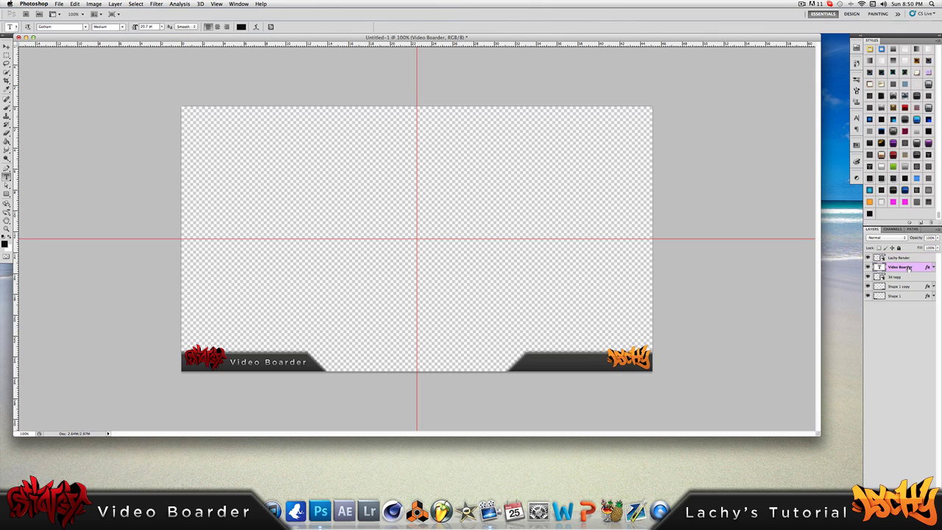
{"action": "key", "text": "super+j"}
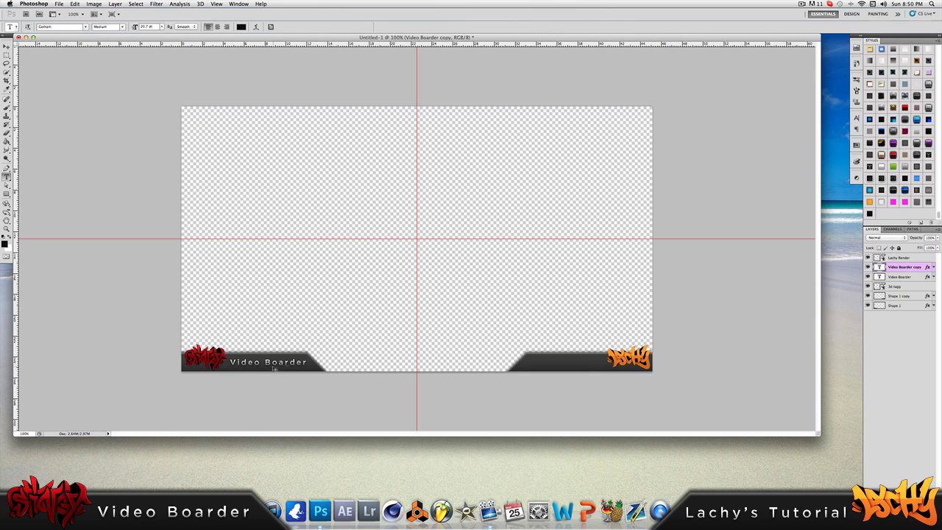
{"action": "key", "text": "super+t"}
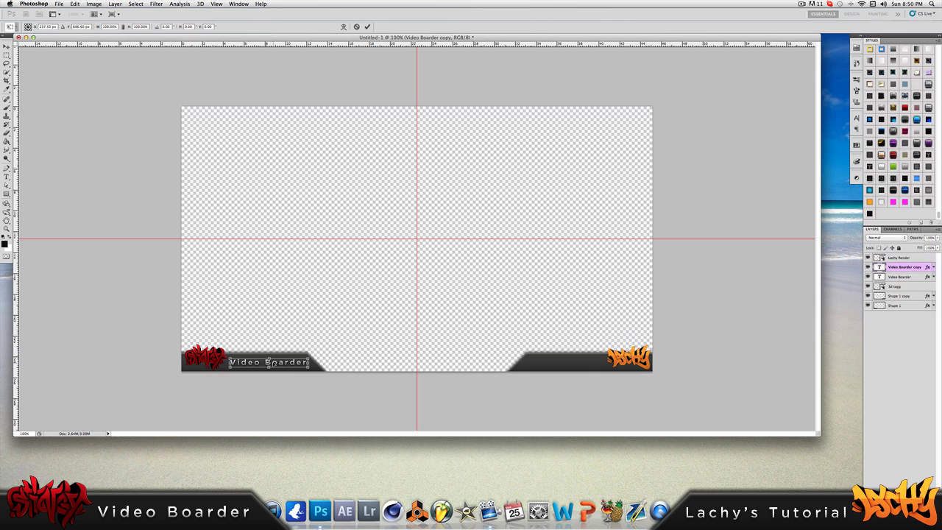
{"action": "left_click_drag", "start_coordinate": [269, 362], "coordinate": [563, 362]}
{"action": "key", "text": "Return"}
Step: Replace the copied label's text on the right bar with "Lachy's Tutorial" and commit it
{"action": "key", "text": "t"}
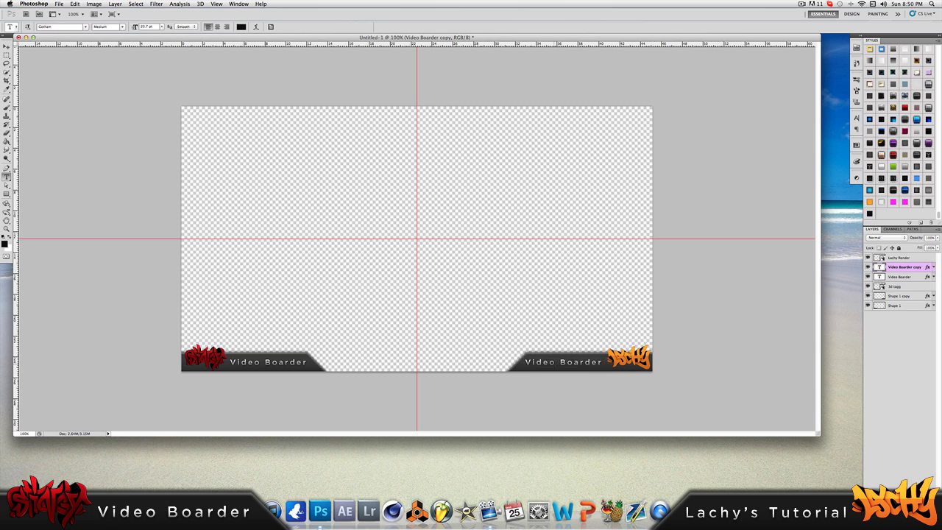
{"action": "triple_click", "coordinate": [548, 362]}
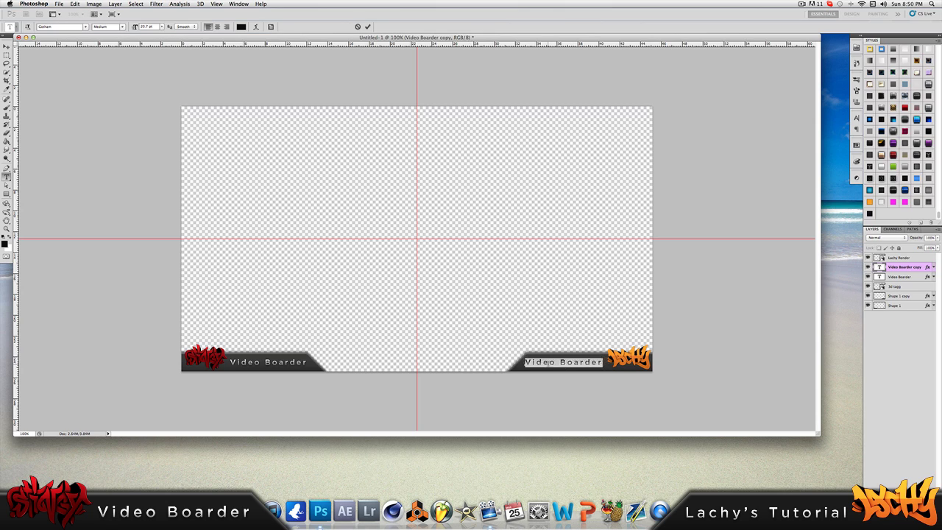
{"action": "type", "text": "Lachy"}
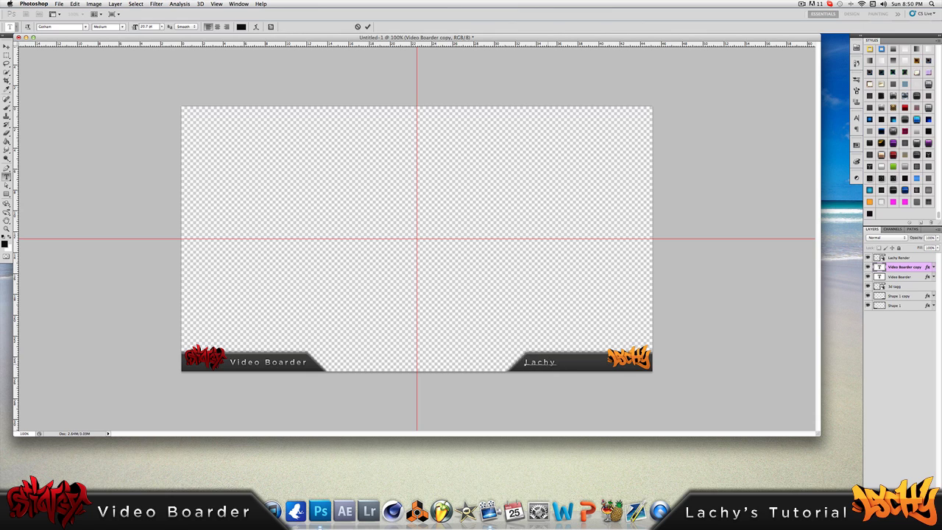
{"action": "type", "text": "'s Tutorial"}
{"action": "left_click", "coordinate": [367, 26]}
Step: Nudge the "Lachy's Tutorial" label left and scale it down slightly so it fits between the bar's slanted end and the orange logo
{"action": "key", "text": "super+Left"}
{"action": "key", "text": "super+Left"}
{"action": "key", "text": "super+Left"}
{"action": "key", "text": "super+Left"}
{"action": "key", "text": "super+Left"}
{"action": "key", "text": "super+Left"}
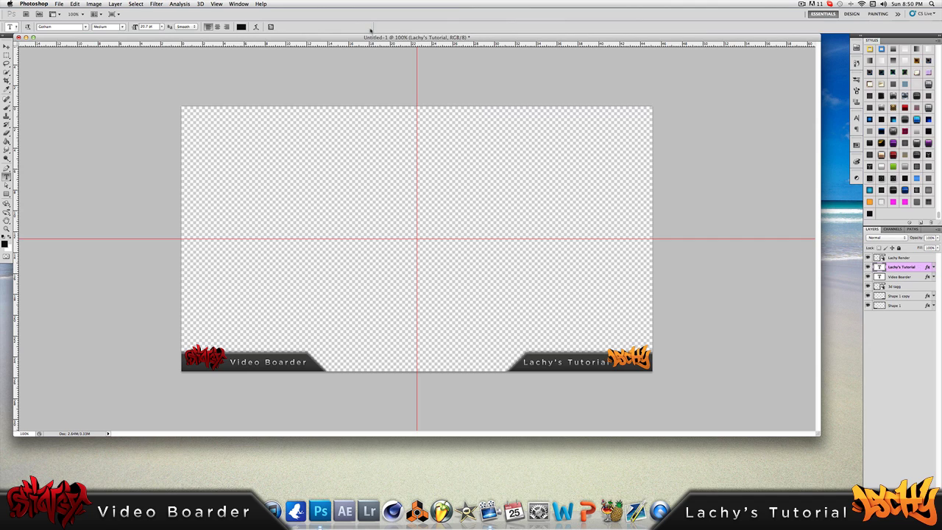
{"action": "key", "text": "super+t"}
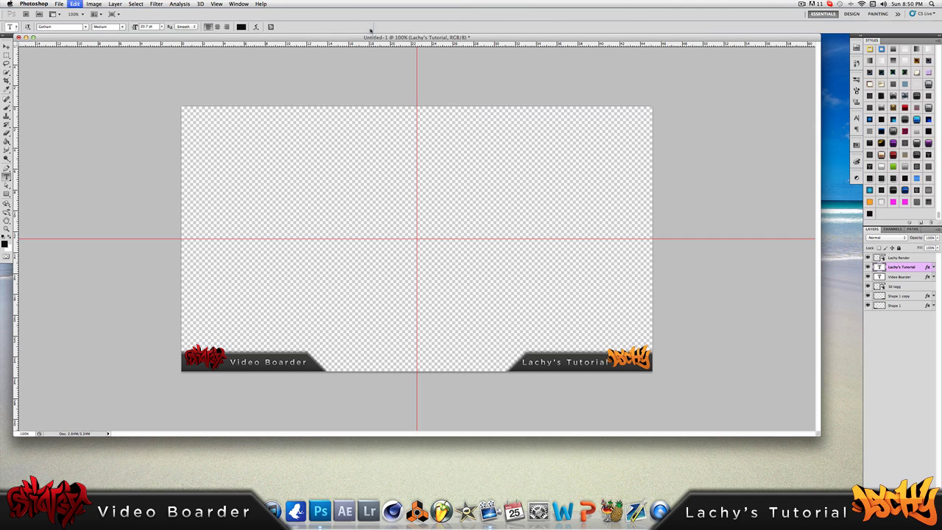
{"action": "left_click_drag", "start_coordinate": [611, 357], "coordinate": [599, 351]}
{"action": "left_click", "coordinate": [369, 27]}
Step: Add a Curves adjustment layer above the Lachy Render layer and shape an S-curve that brightens highlights and darkens shadows
{"action": "left_click", "coordinate": [917, 258]}
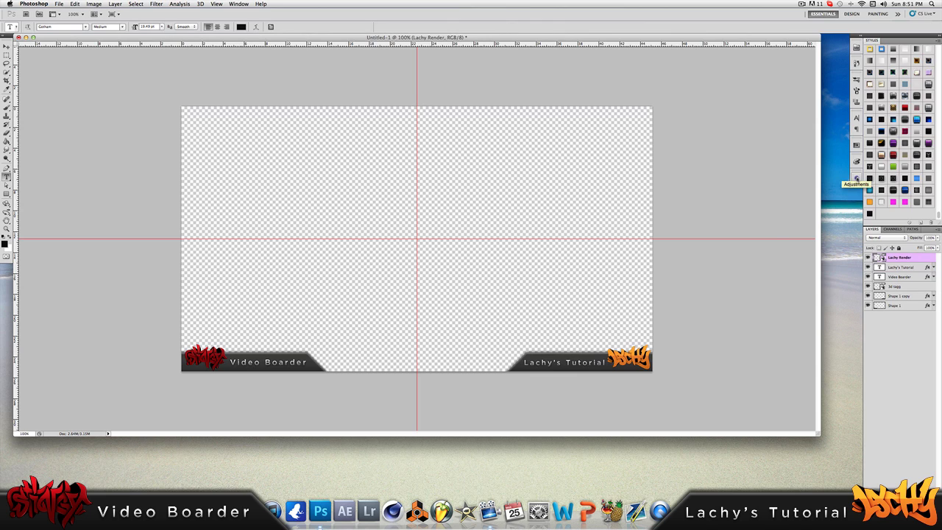
{"action": "left_click", "coordinate": [856, 179]}
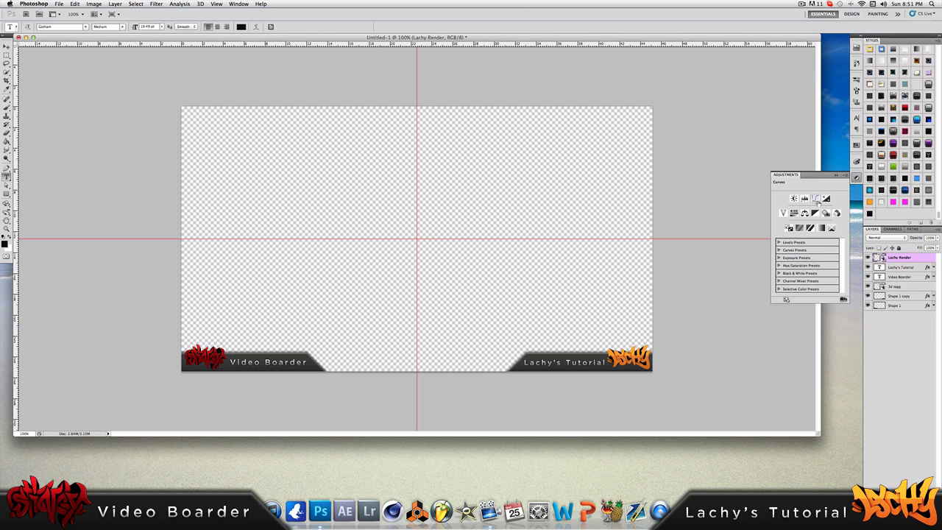
{"action": "left_click", "coordinate": [816, 199]}
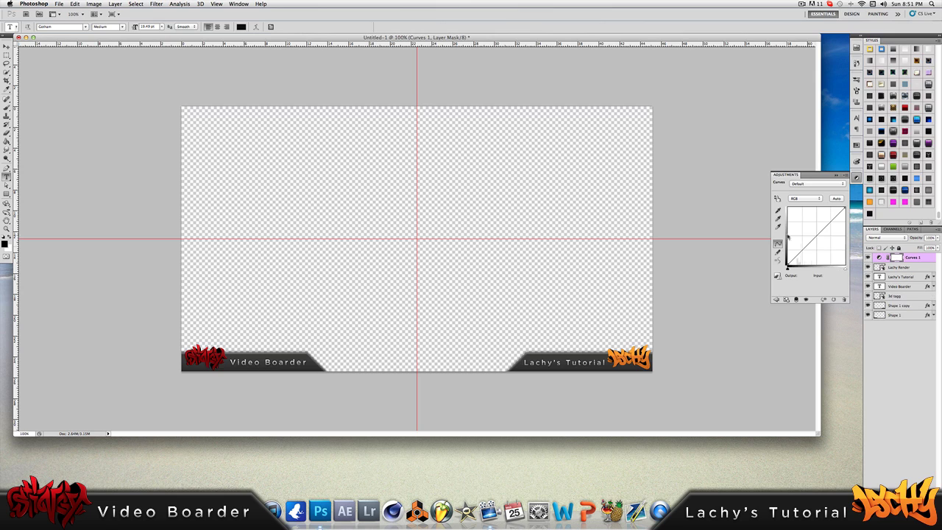
{"action": "left_click_drag", "start_coordinate": [827, 222], "coordinate": [807, 250]}
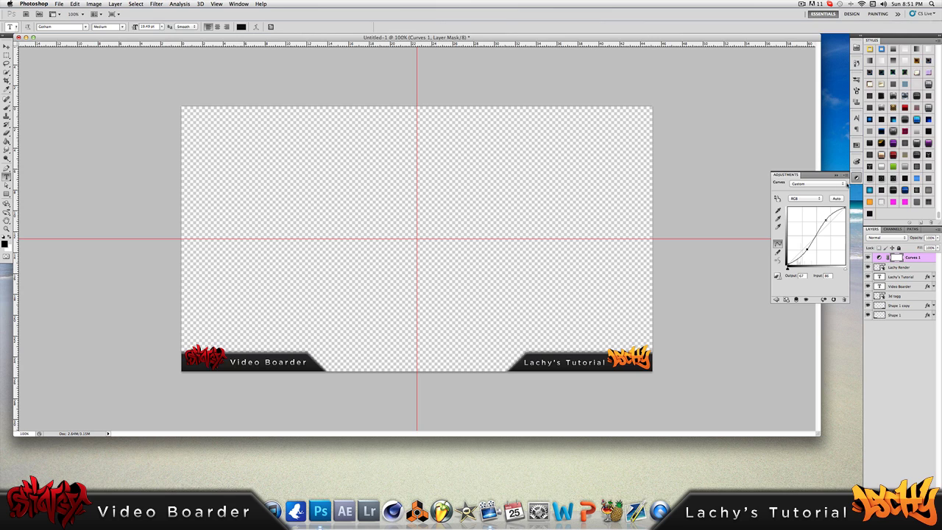
Step: Add a Gradient Map adjustment layer above the Curves layer using the black-to-white Foreground to Background gradient
{"action": "left_click", "coordinate": [903, 268]}
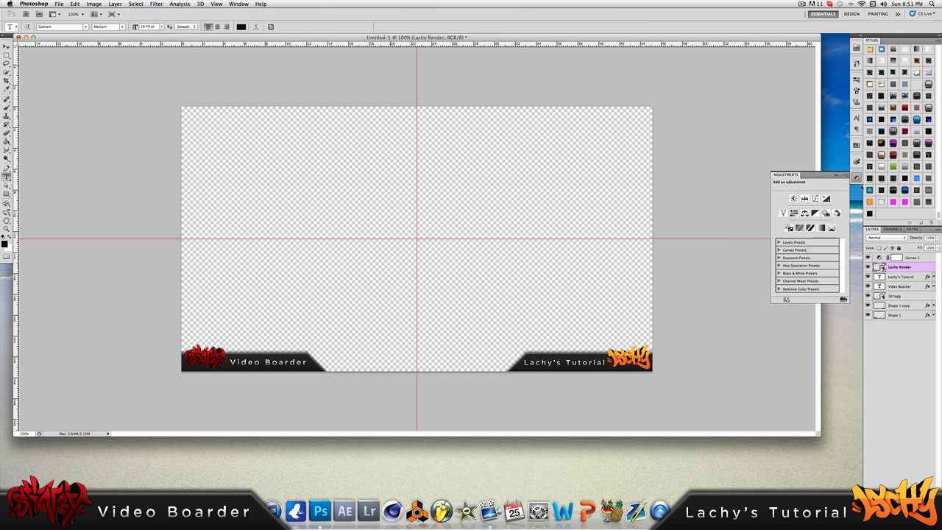
{"action": "left_click", "coordinate": [822, 230]}
{"action": "left_click_drag", "start_coordinate": [916, 271], "coordinate": [914, 253]}
{"action": "left_click", "coordinate": [808, 199]}
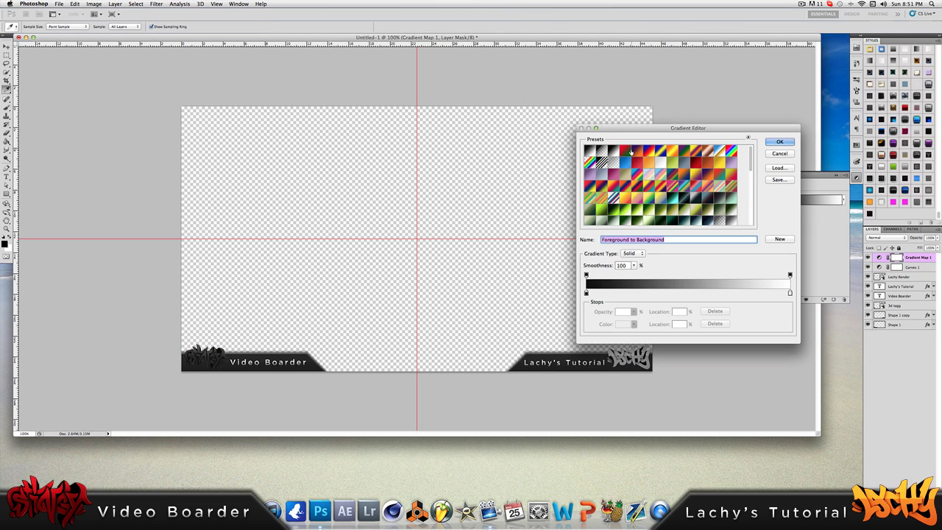
{"action": "left_click", "coordinate": [780, 142]}
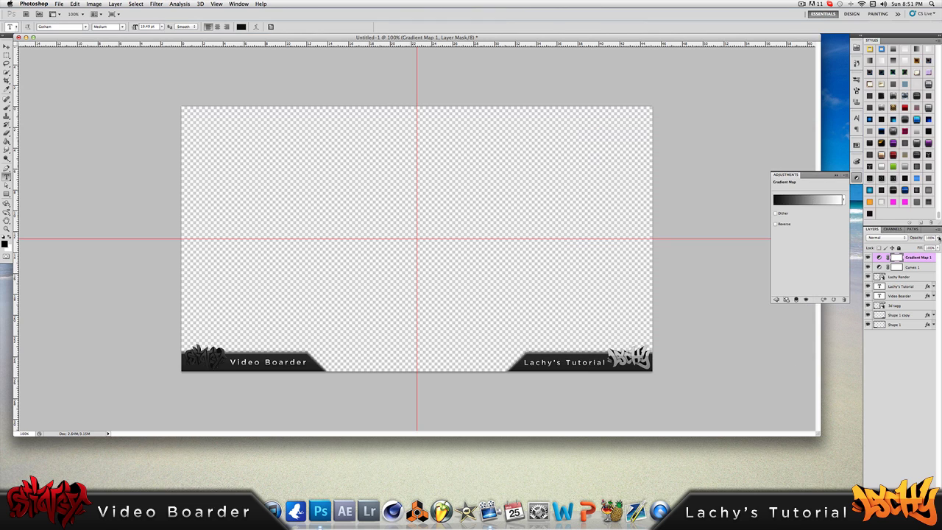
Step: Set the Gradient Map layer's blend mode to Overlay, reduce its opacity to about 31%, and collapse the adjustment settings
{"action": "left_click", "coordinate": [892, 238]}
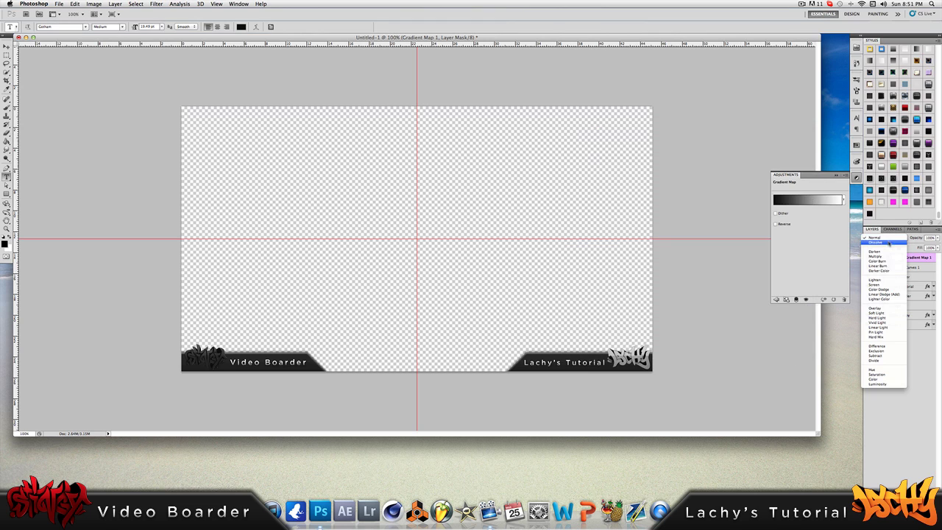
{"action": "left_click", "coordinate": [886, 305]}
{"action": "left_click", "coordinate": [883, 243]}
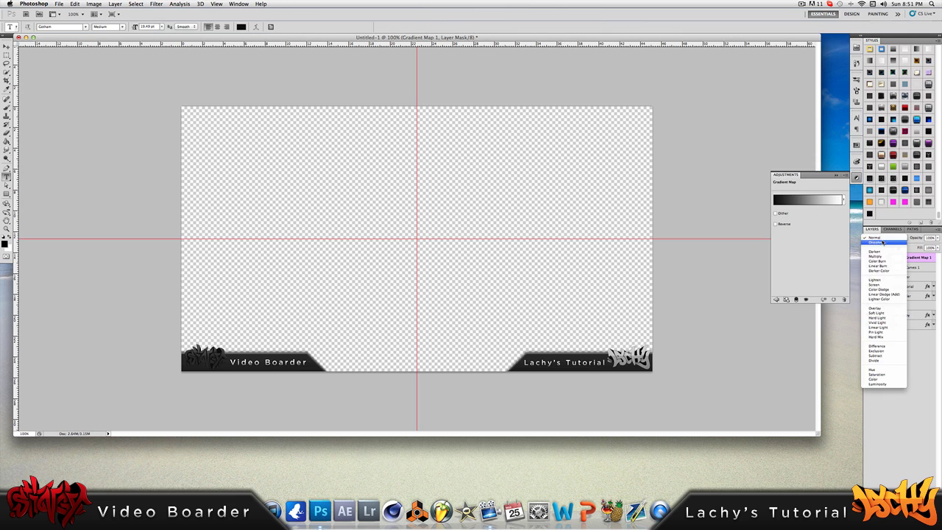
{"action": "left_click", "coordinate": [880, 308]}
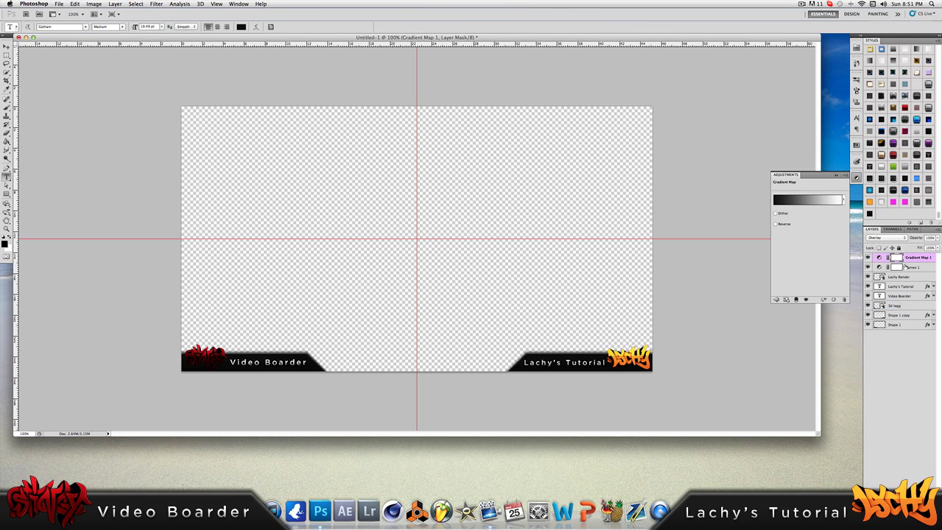
{"action": "left_click", "coordinate": [936, 237]}
{"action": "left_click_drag", "start_coordinate": [935, 247], "coordinate": [910, 249]}
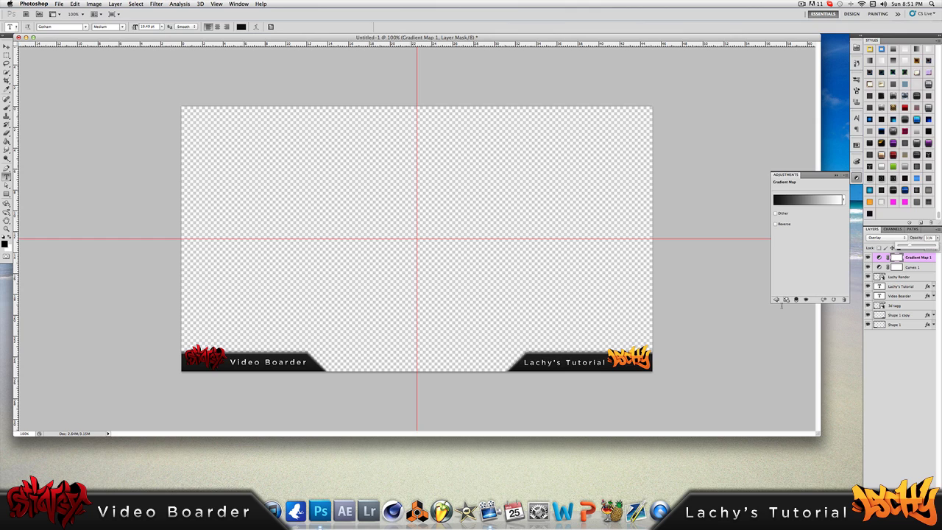
{"action": "left_click", "coordinate": [856, 178]}
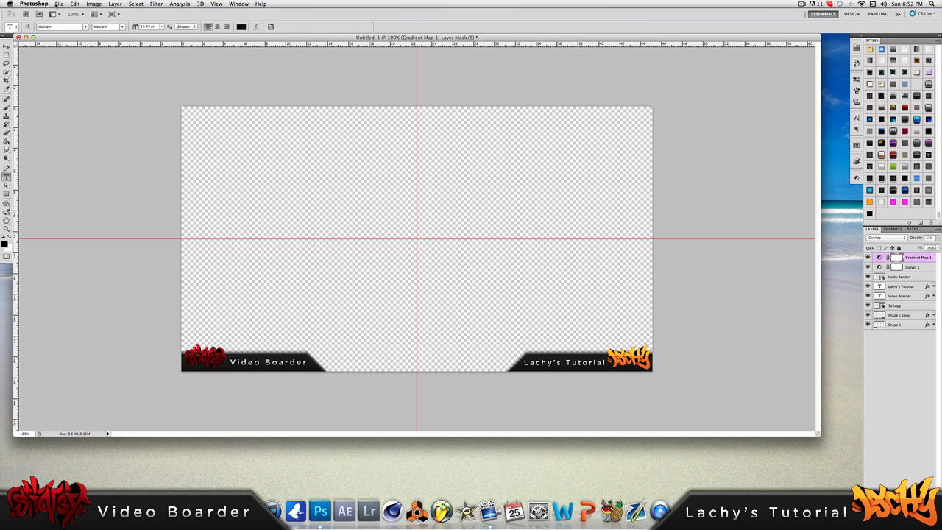
Step: Save a copy of the border to the Desktop as a PNG named Tutorial, with interlacing set to None
{"action": "left_click", "coordinate": [59, 4]}
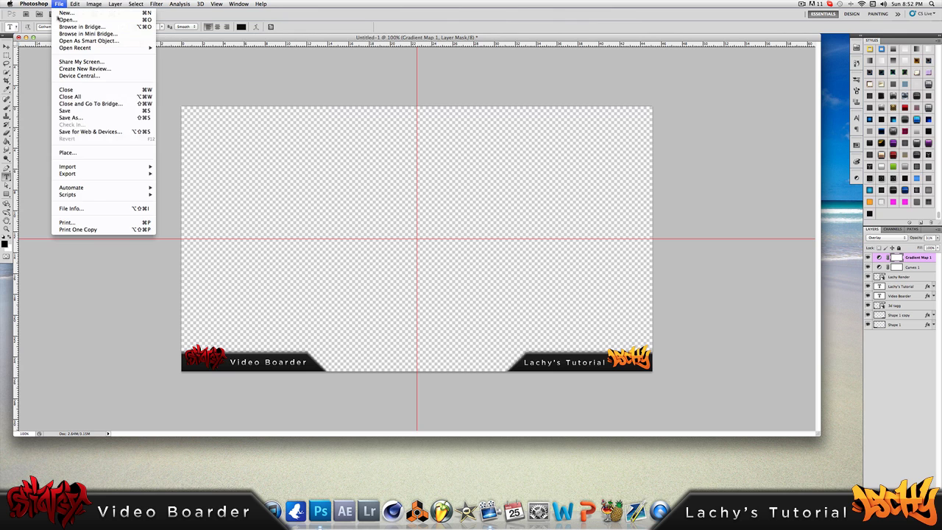
{"action": "left_click", "coordinate": [81, 119]}
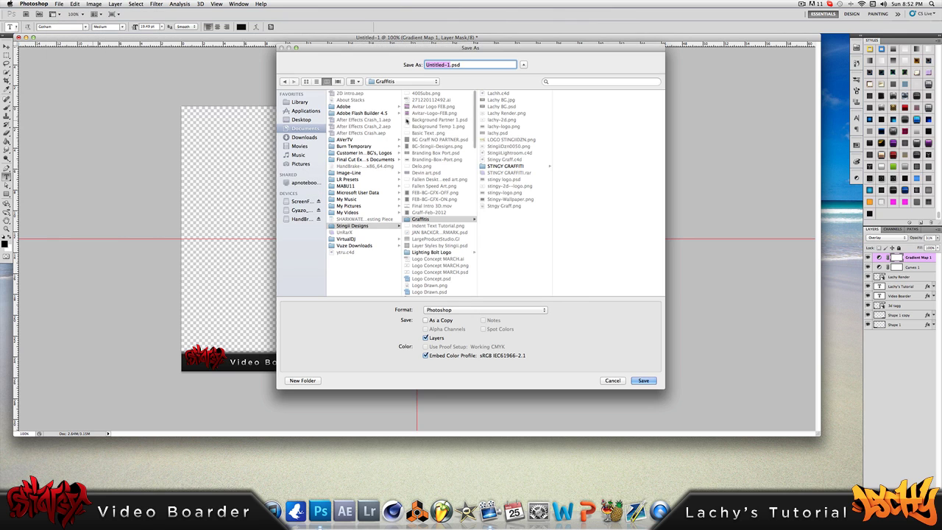
{"action": "left_click", "coordinate": [476, 312]}
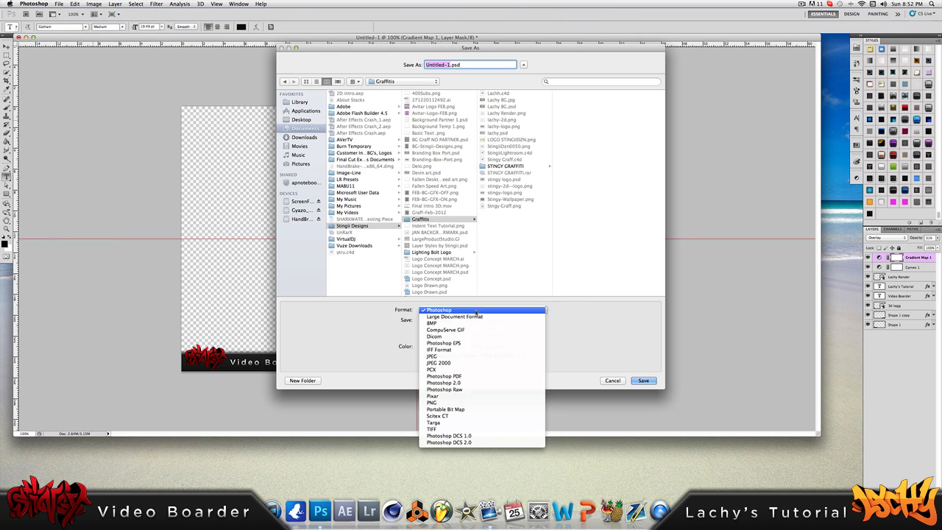
{"action": "left_click", "coordinate": [432, 404]}
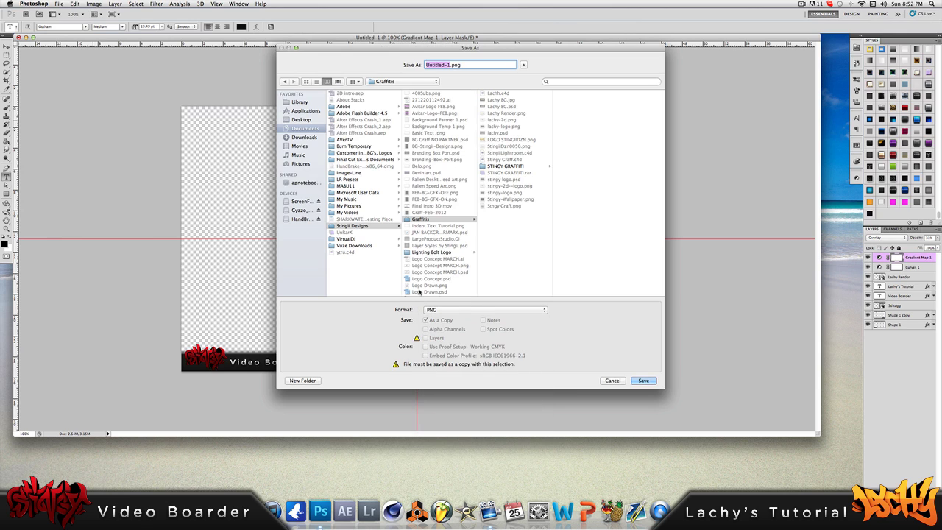
{"action": "left_click", "coordinate": [301, 120]}
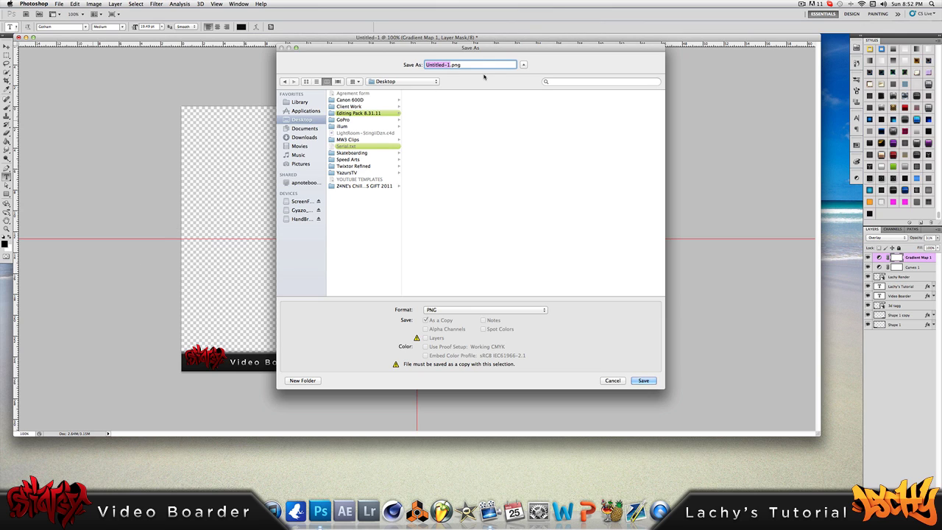
{"action": "type", "text": "Tutorial"}
{"action": "left_click", "coordinate": [643, 380]}
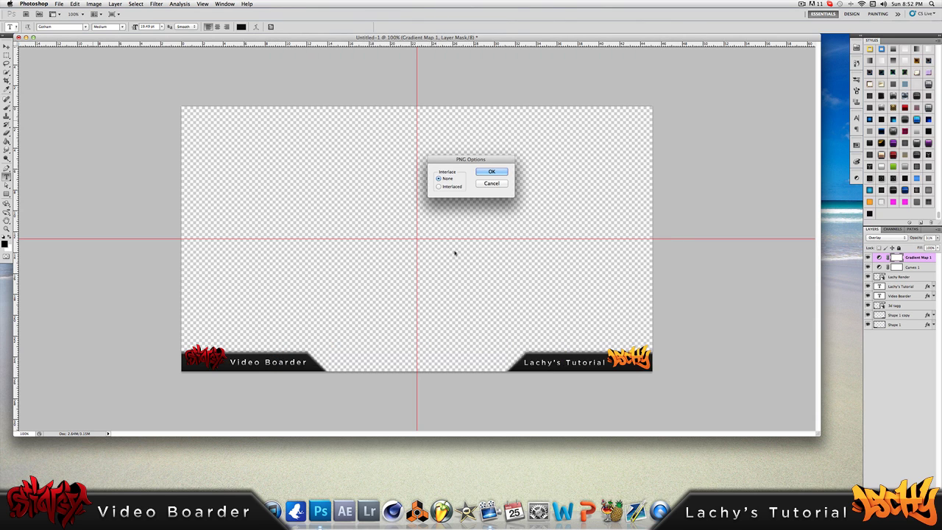
{"action": "left_click", "coordinate": [486, 172]}
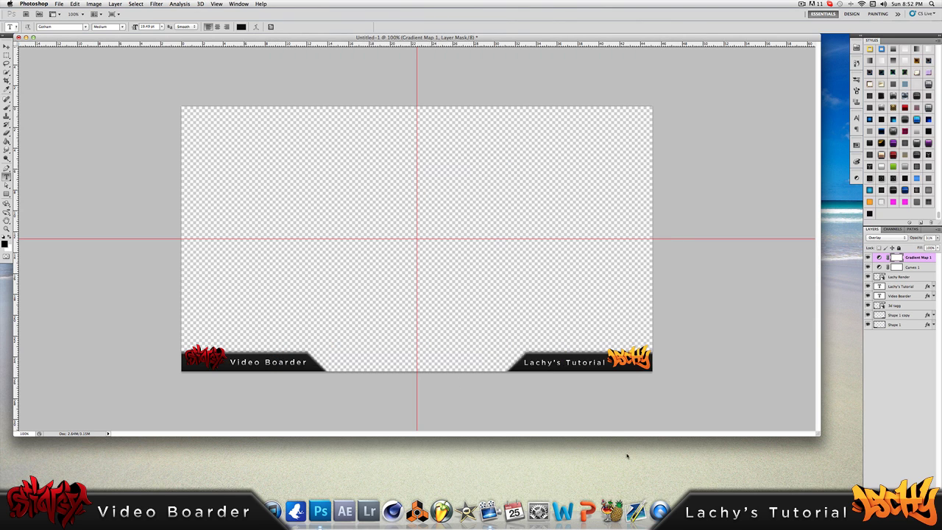